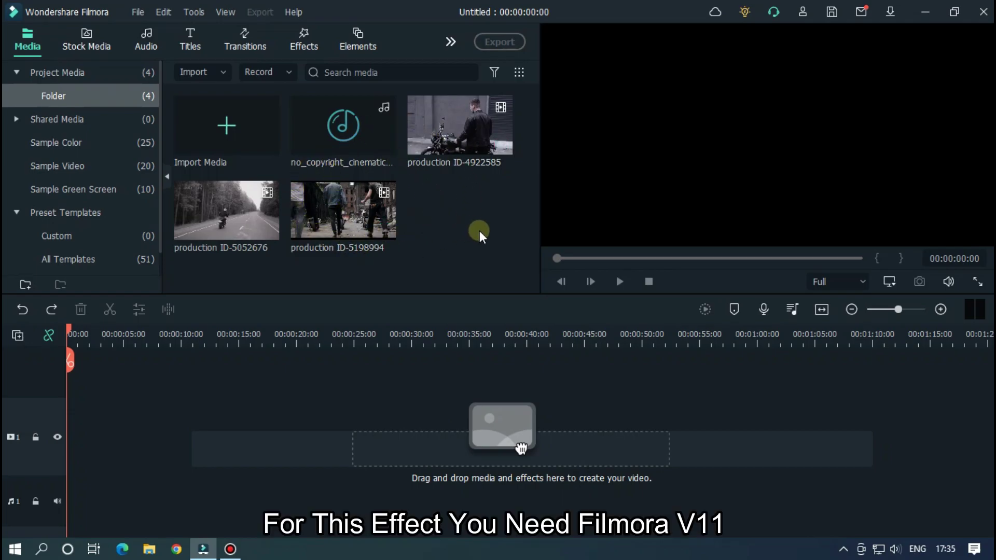
Step: Change the project frame rate to 60 fps, keeping 1920 x 1080, in Project Settings
click(133, 13)
click(178, 272)
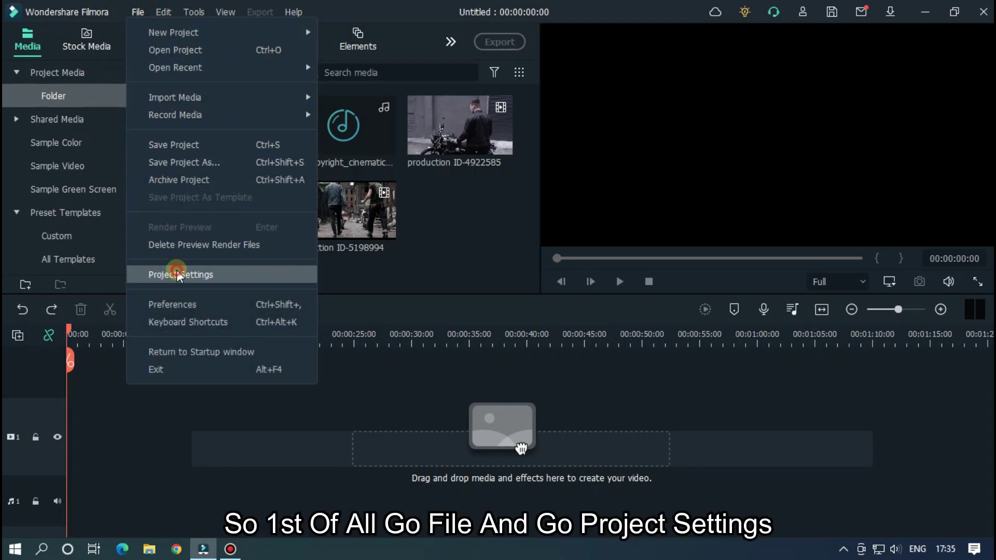
click(493, 275)
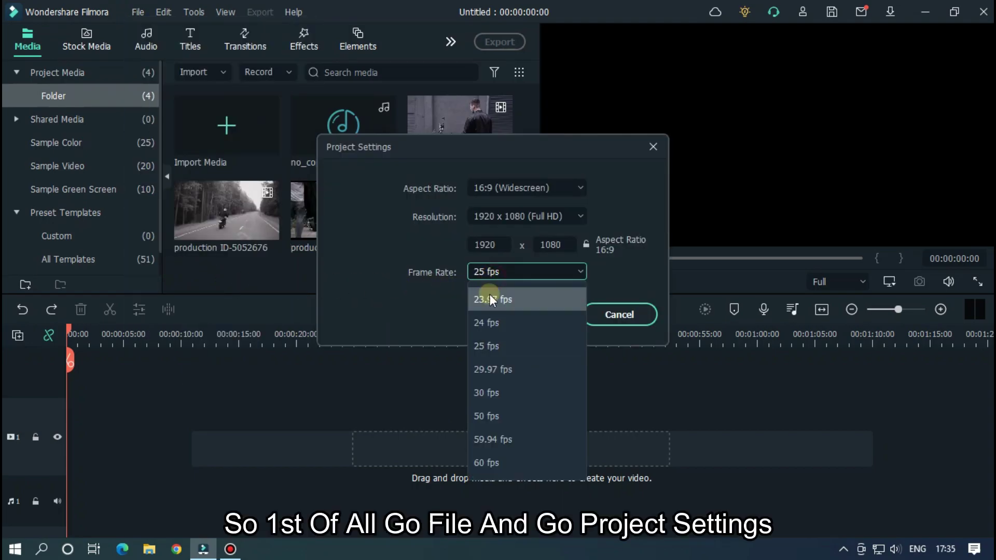
click(511, 463)
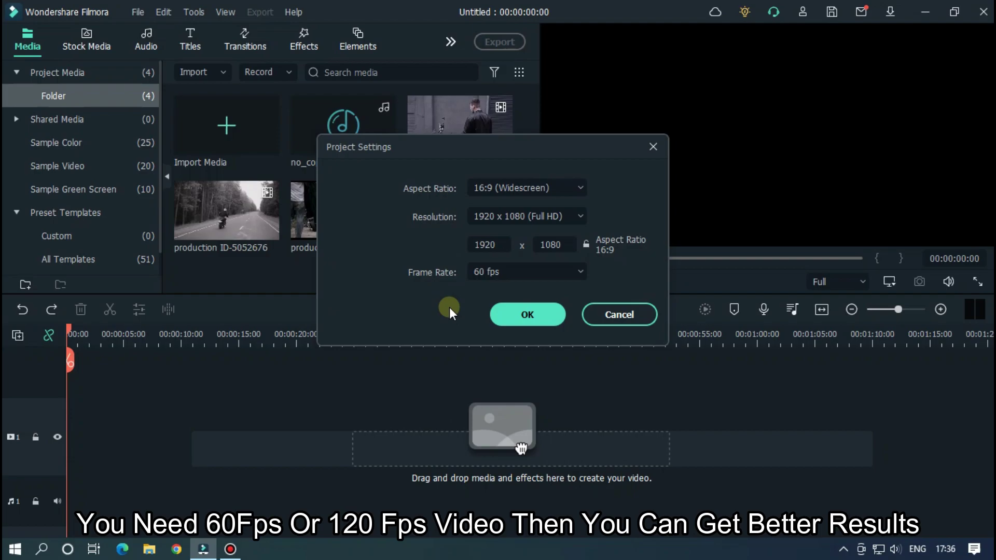
click(505, 309)
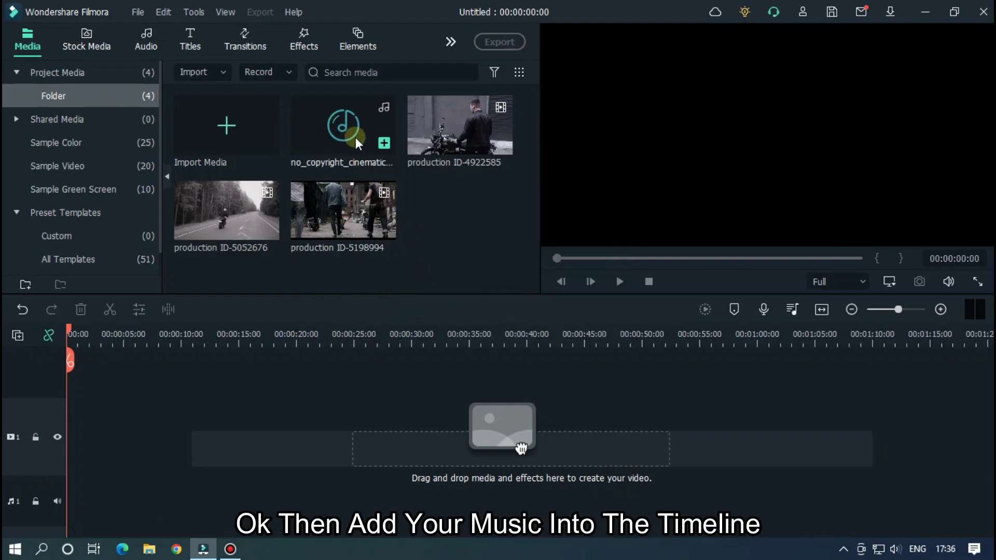
Step: Add the cinematic music to the audio track
drag(370, 135, 57, 464)
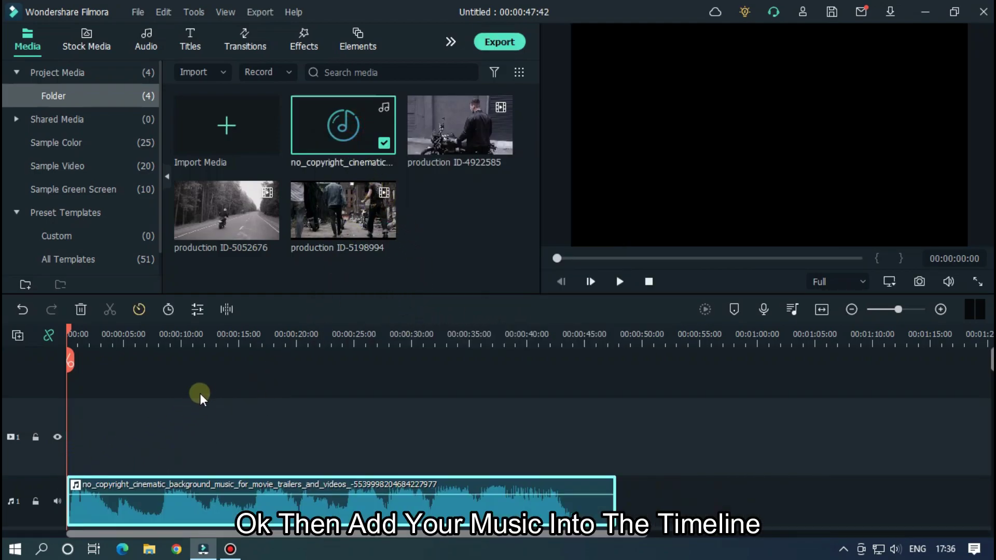
scroll(427, 336, up, 5)
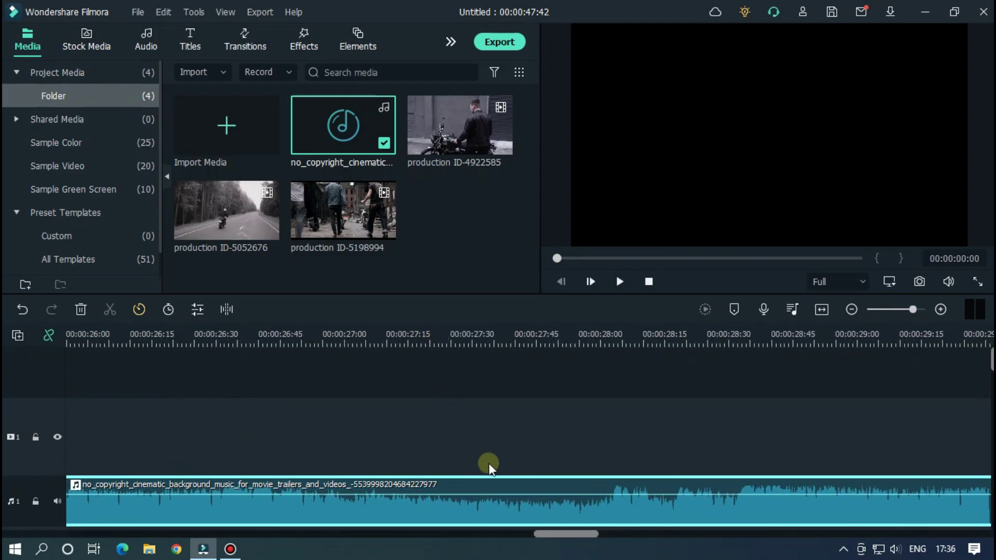
drag(553, 534, 88, 534)
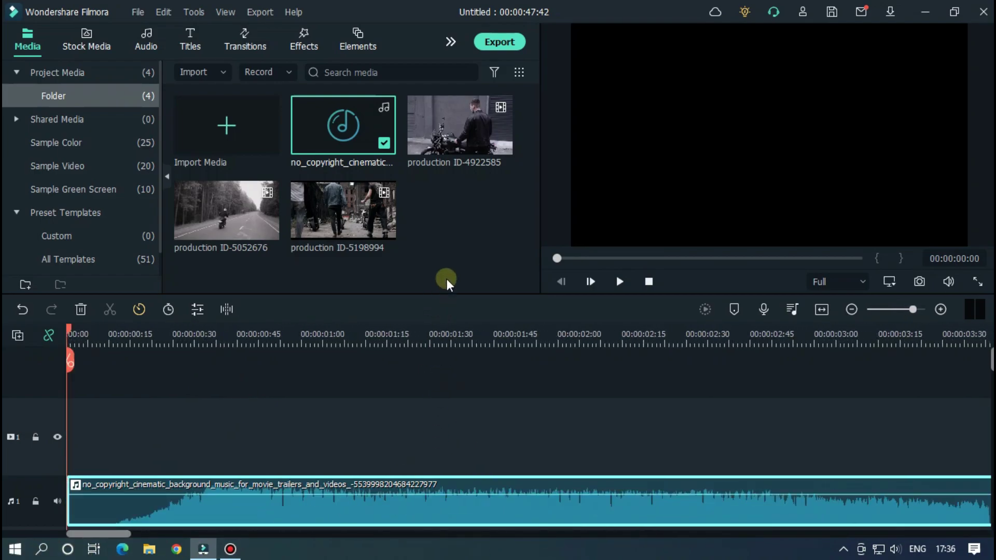
Step: Place clip production ID-4922585 on the video track, keeping the 1920x1080 60 fps settings
drag(459, 122, 59, 460)
click(580, 305)
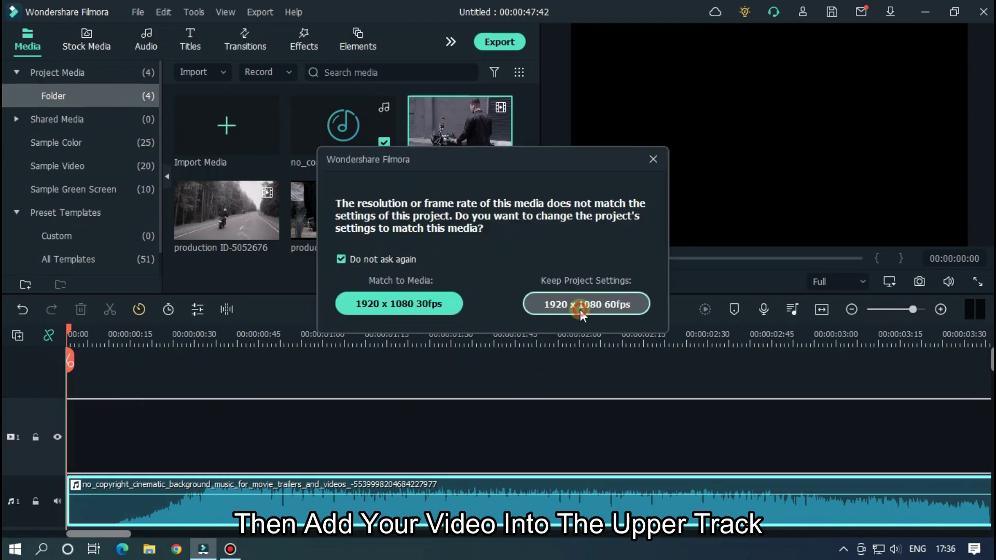
scroll(494, 333, up, 5)
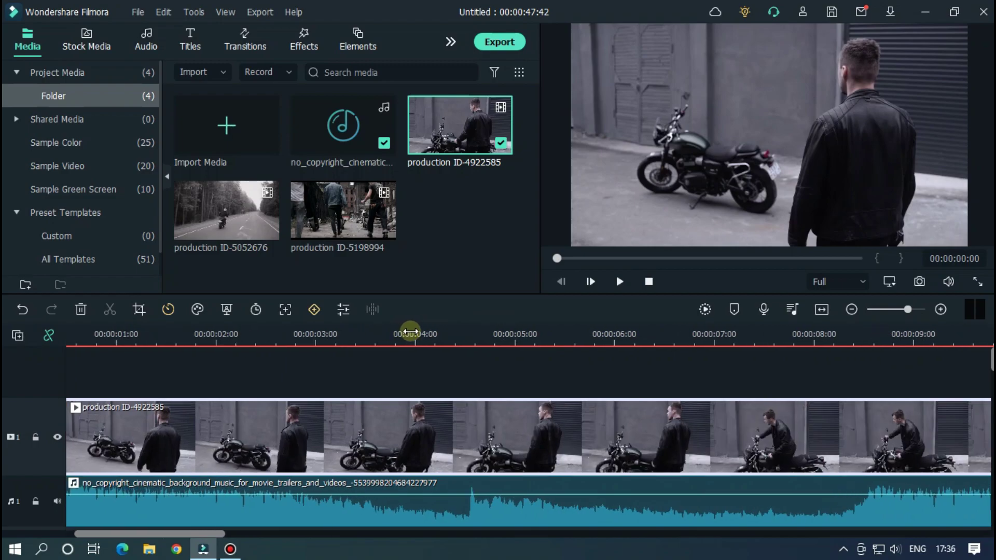
scroll(402, 331, down, 1)
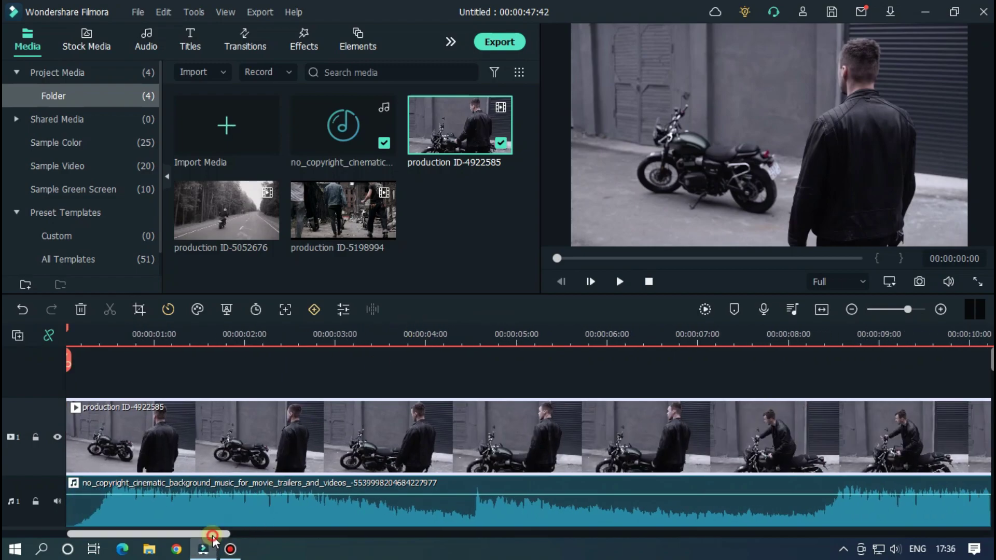
Step: Apply the Montage speed-ramping preset to the production ID-4922585 clip
double_click(258, 434)
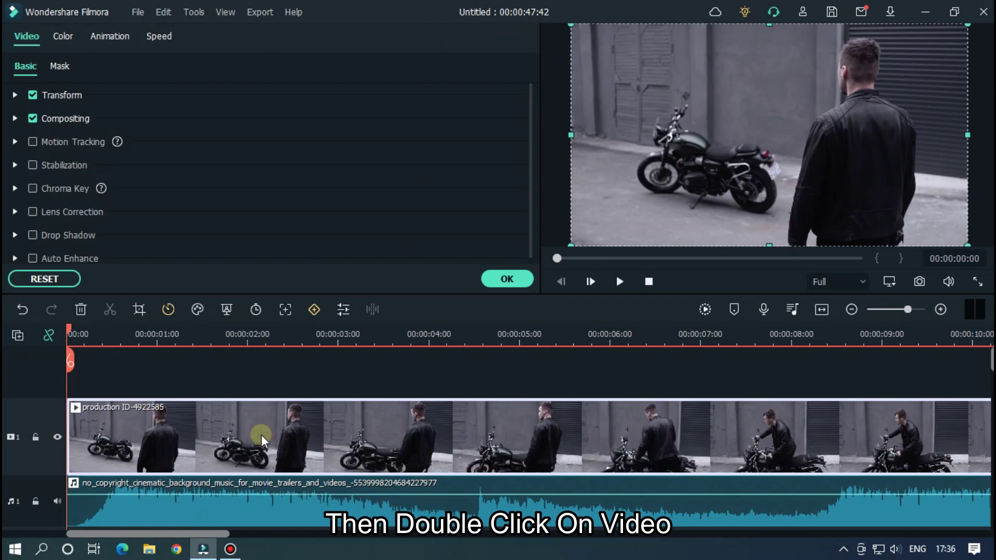
click(155, 35)
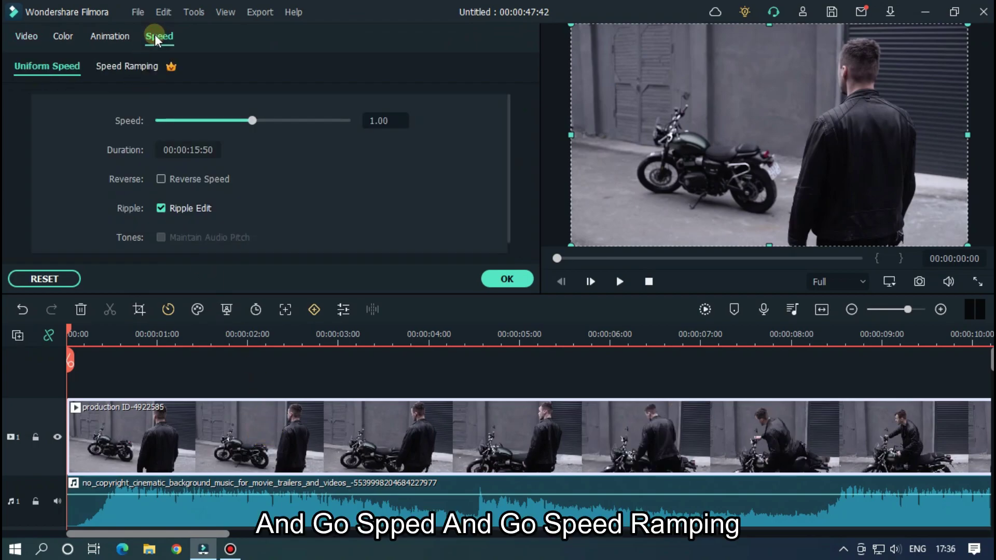
click(136, 69)
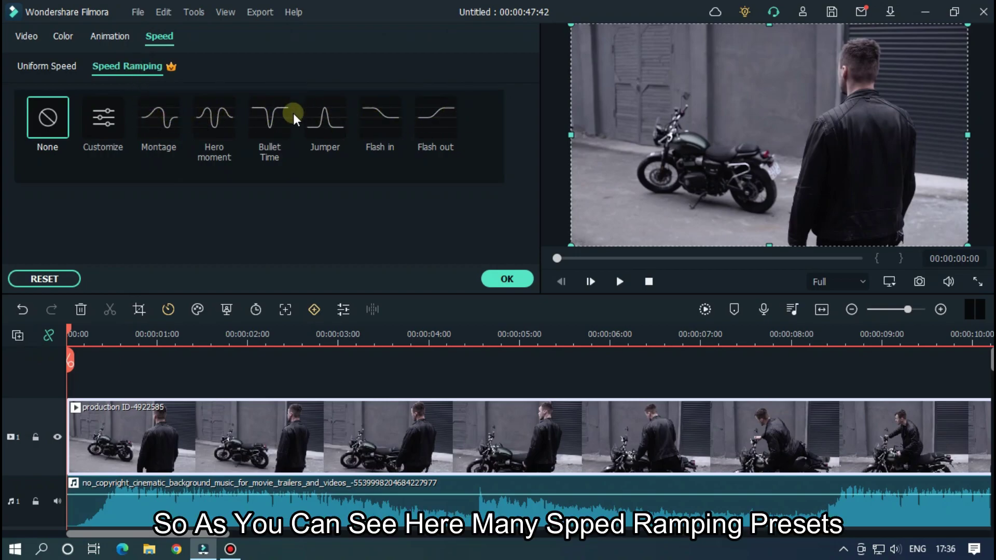
click(158, 119)
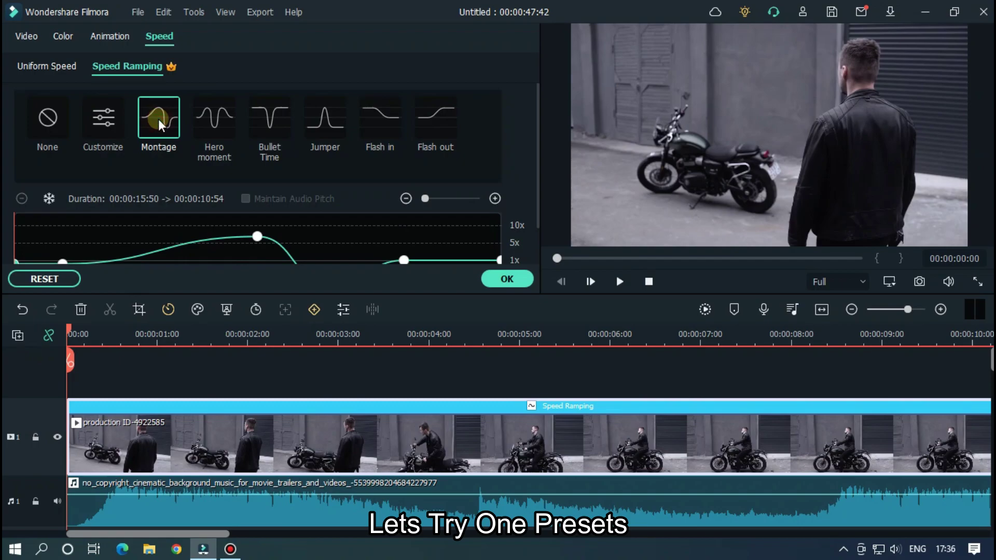
click(385, 379)
Step: Play the ramped clip, then return the playhead to the start
key(space)
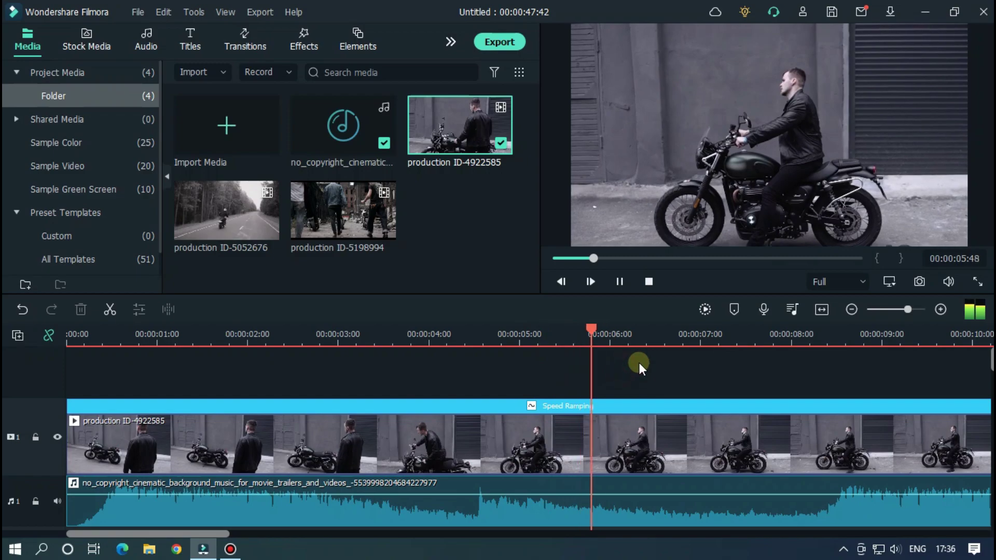
key(space)
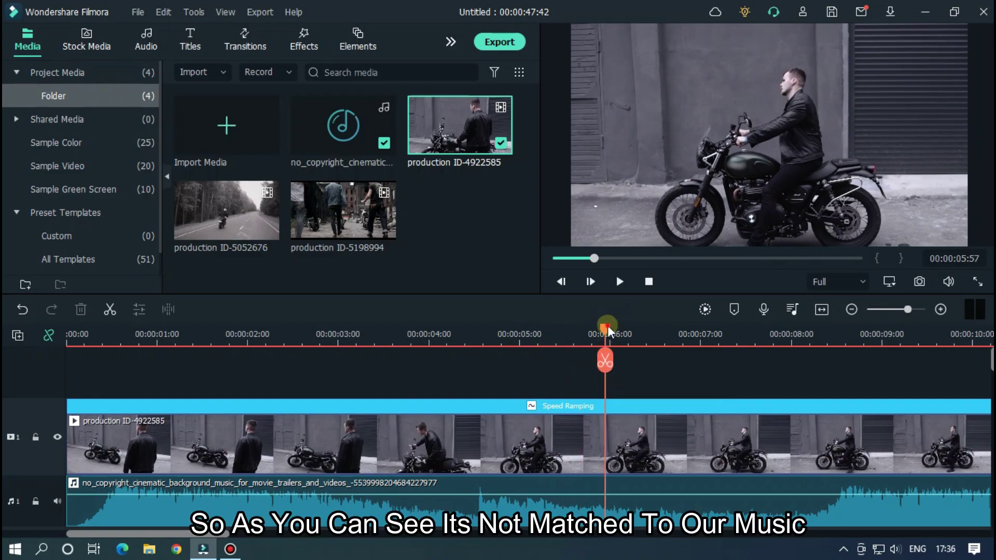
drag(608, 325, 48, 344)
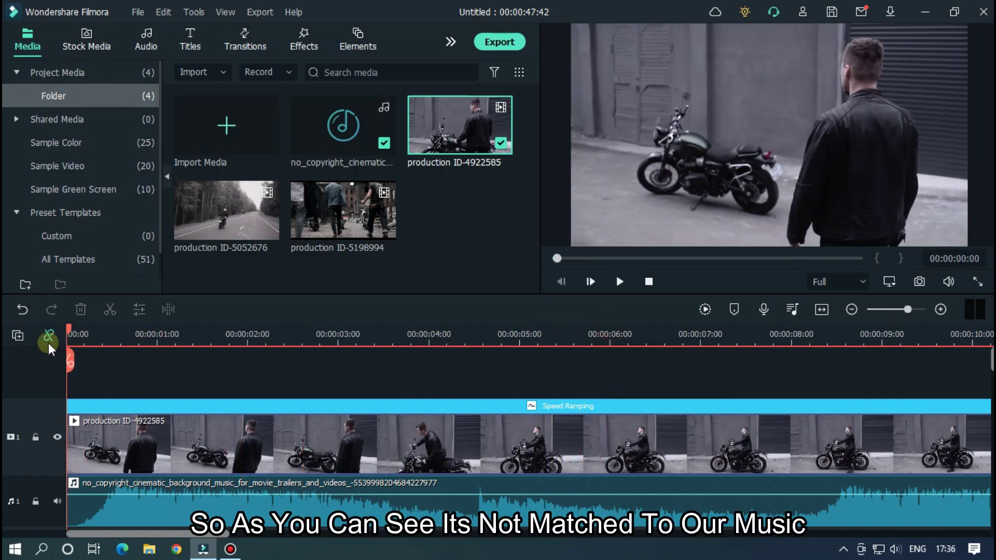
Step: Switch the clip to a customizable speed ramp and move the playhead to about 00:00:00:34
double_click(272, 416)
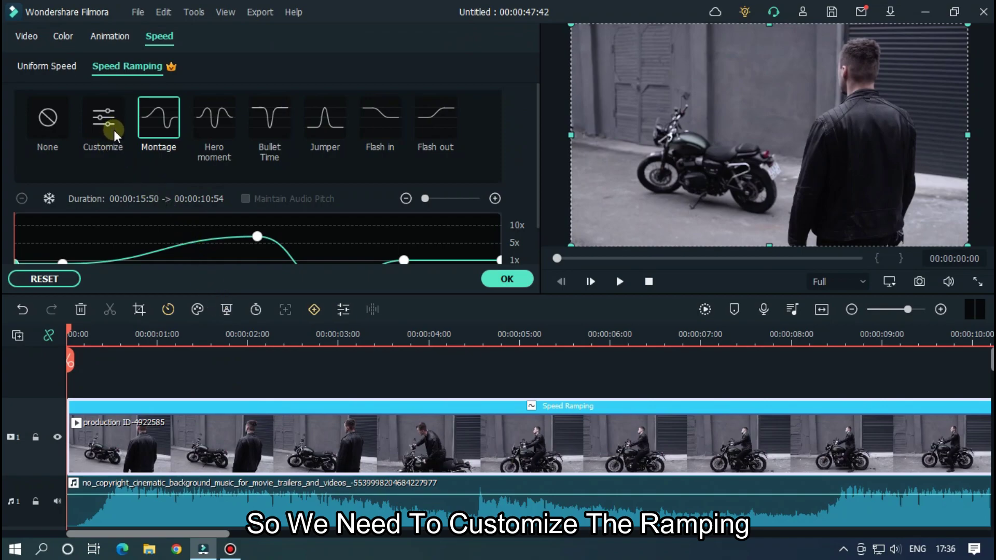
click(100, 123)
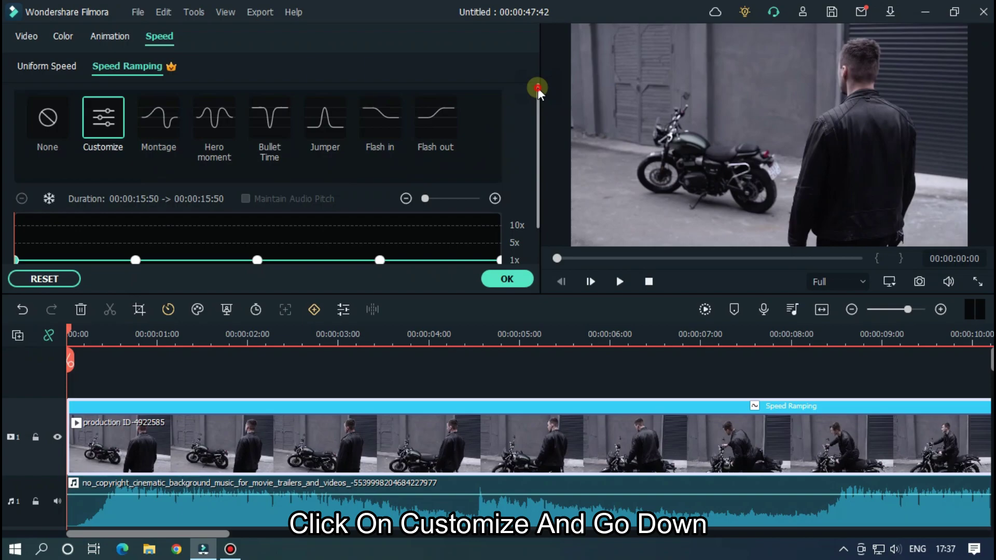
drag(538, 88, 537, 127)
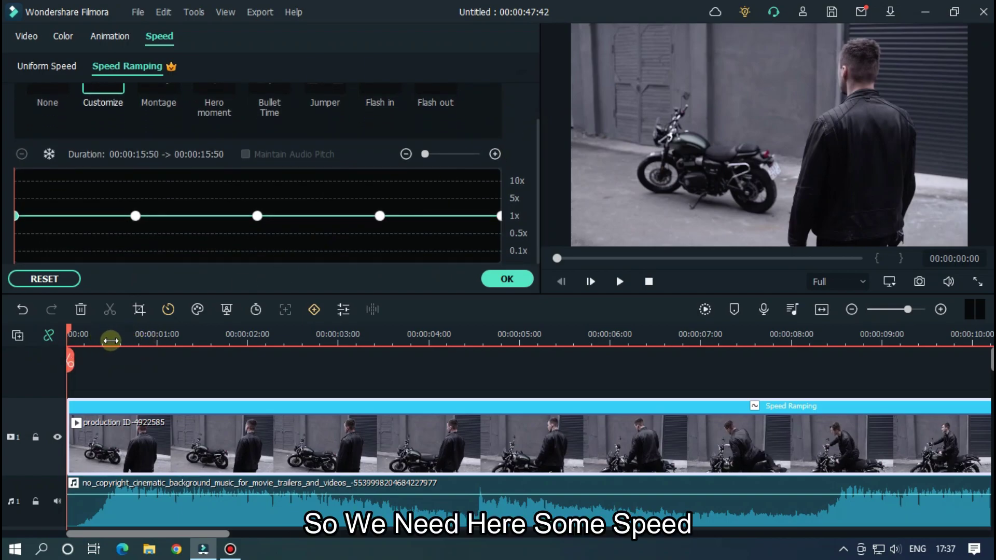
drag(178, 333, 244, 329)
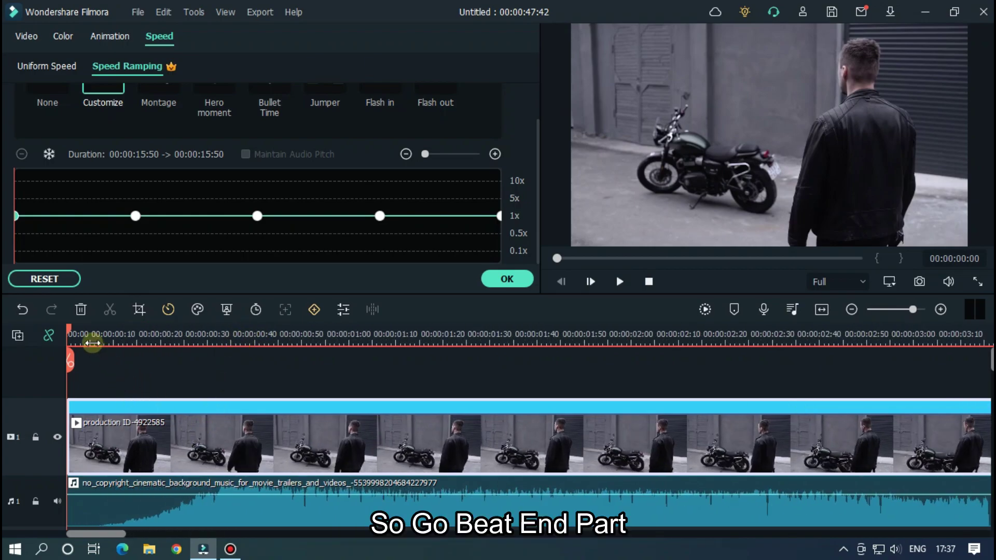
drag(72, 334, 226, 333)
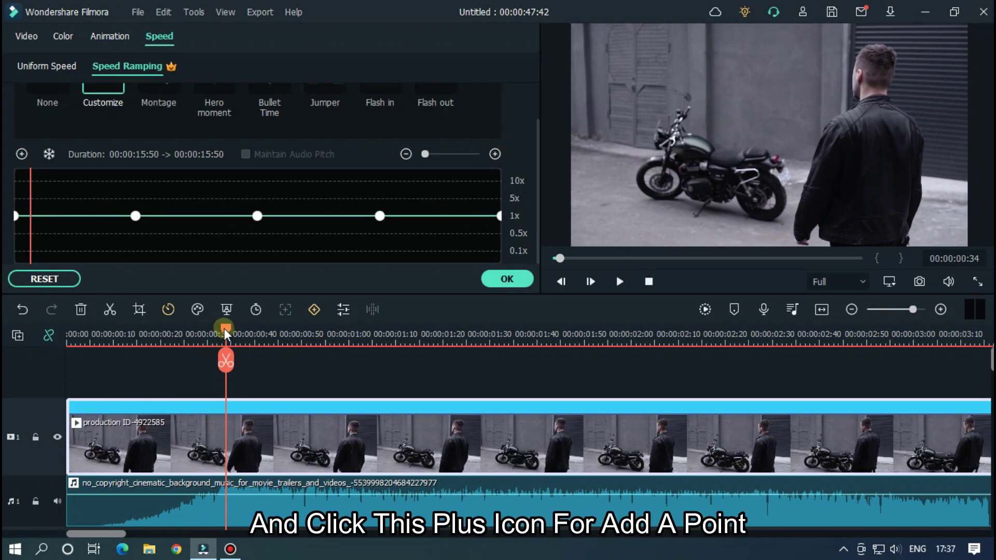
Step: Add speed points there, raising the first to 6.7x and lowering the next to 1.2x
click(22, 154)
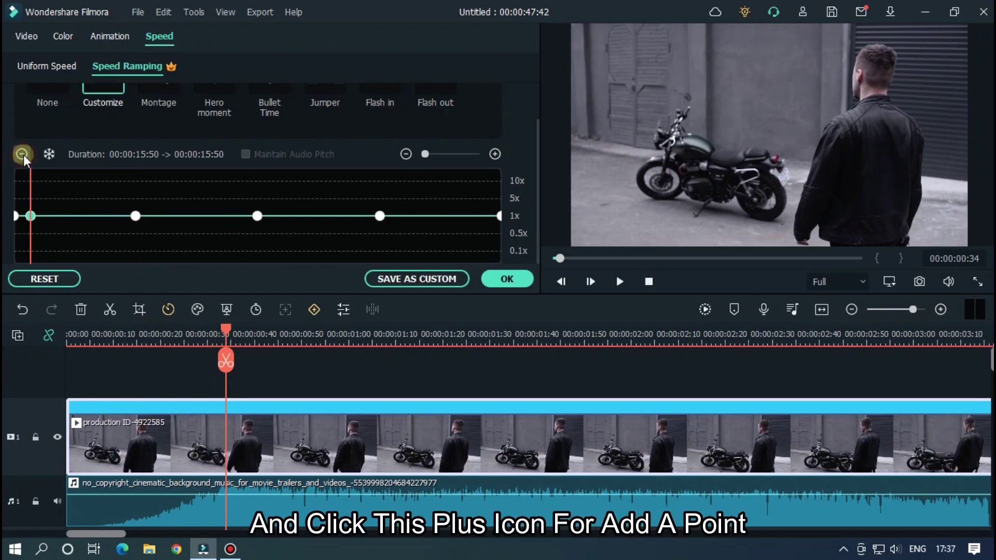
drag(31, 216, 34, 188)
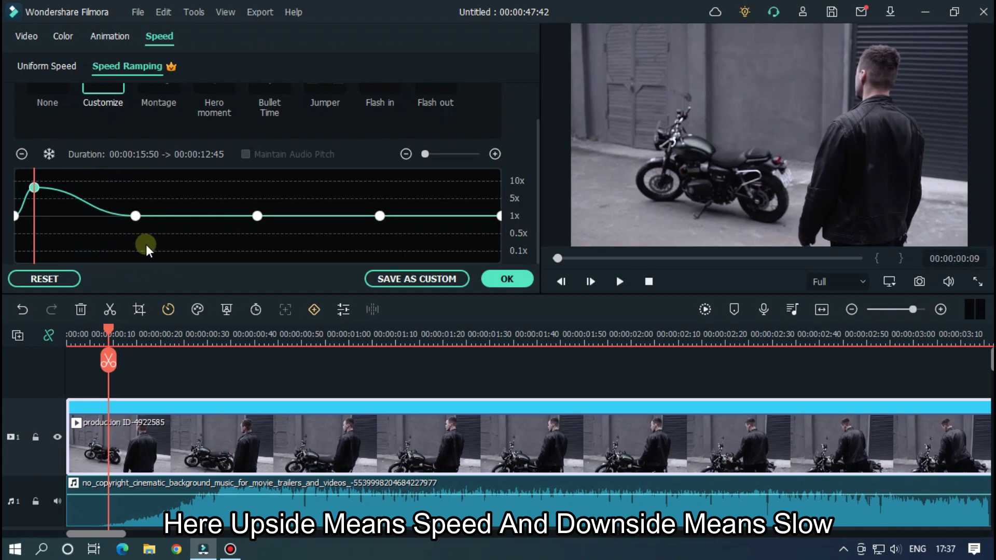
click(56, 202)
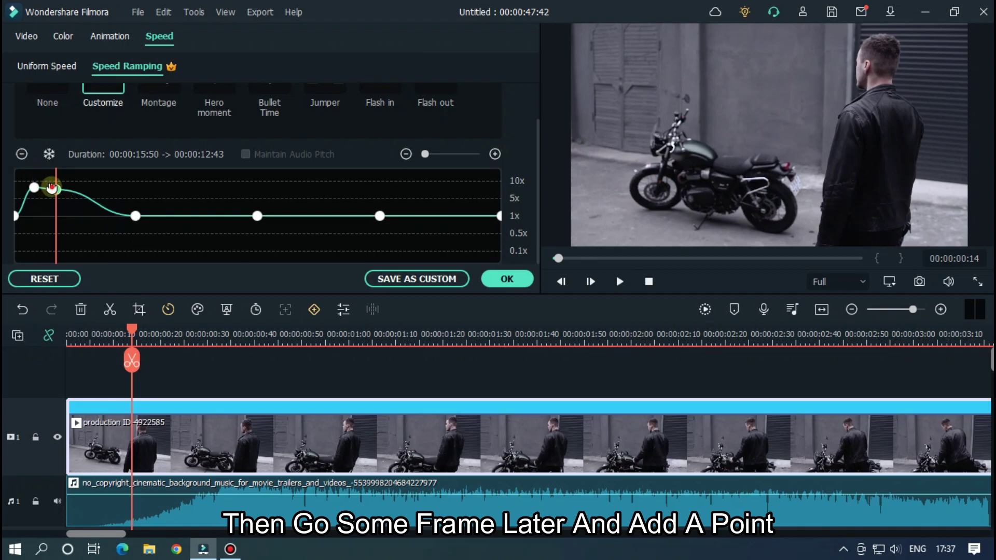
drag(51, 188, 70, 218)
click(64, 217)
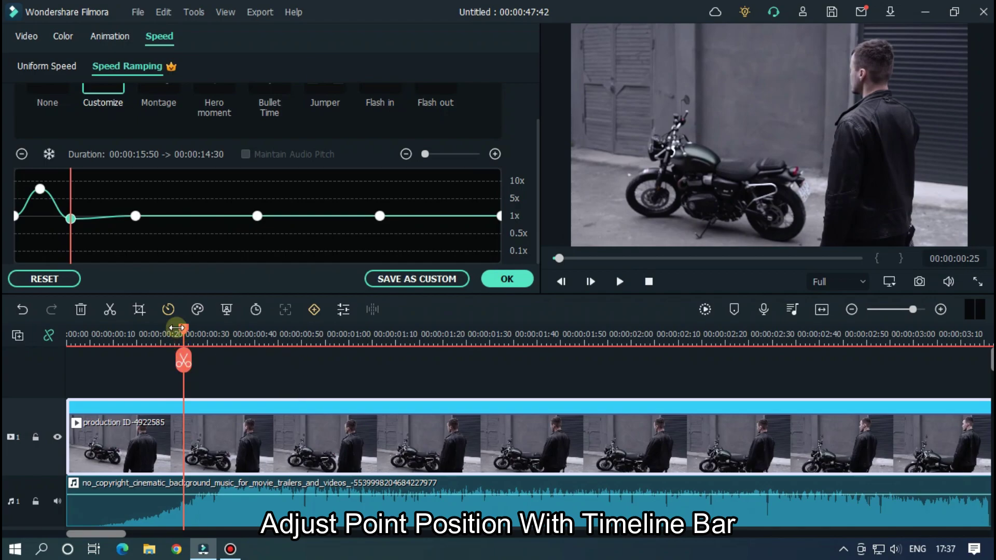
drag(184, 336, 11, 338)
Step: Preview the ramped clip from the start, then park the playhead at 00:00:04:14 before the beat
click(467, 367)
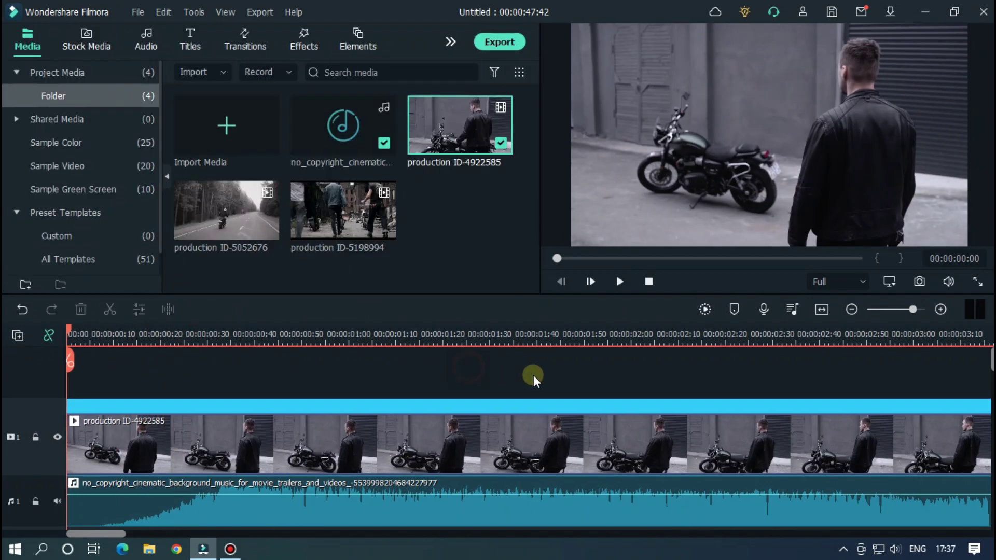
key(space)
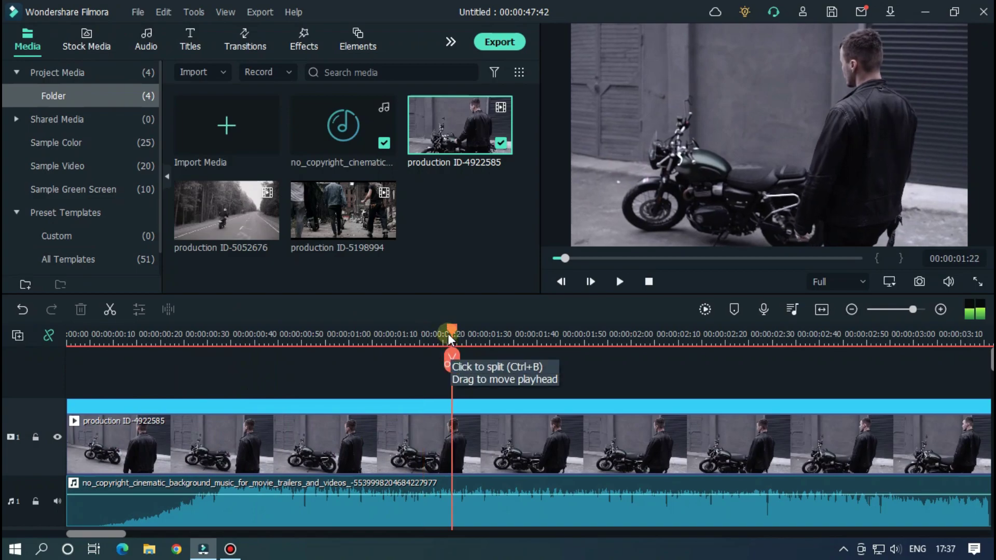
drag(449, 335, 296, 336)
key(Home)
key(space)
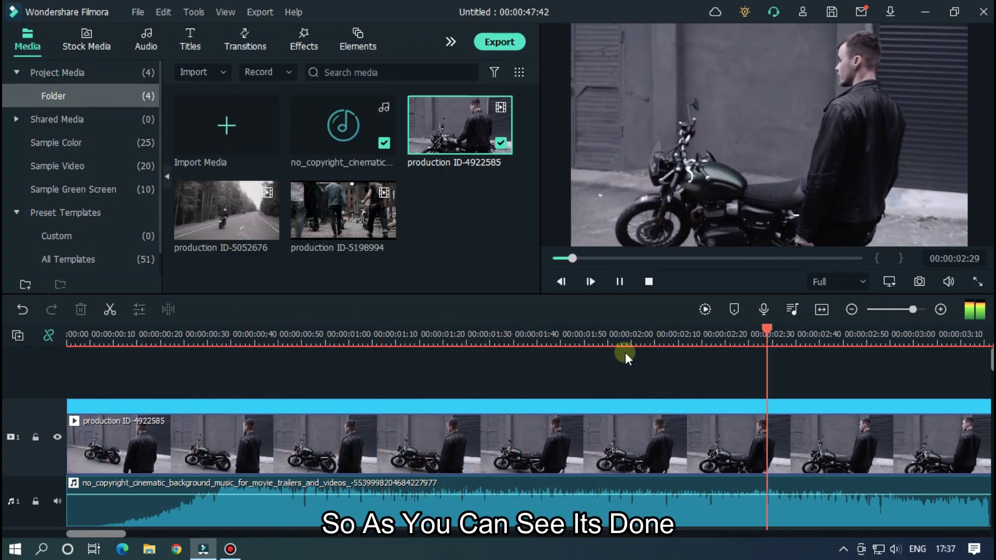
scroll(567, 340, down, 3)
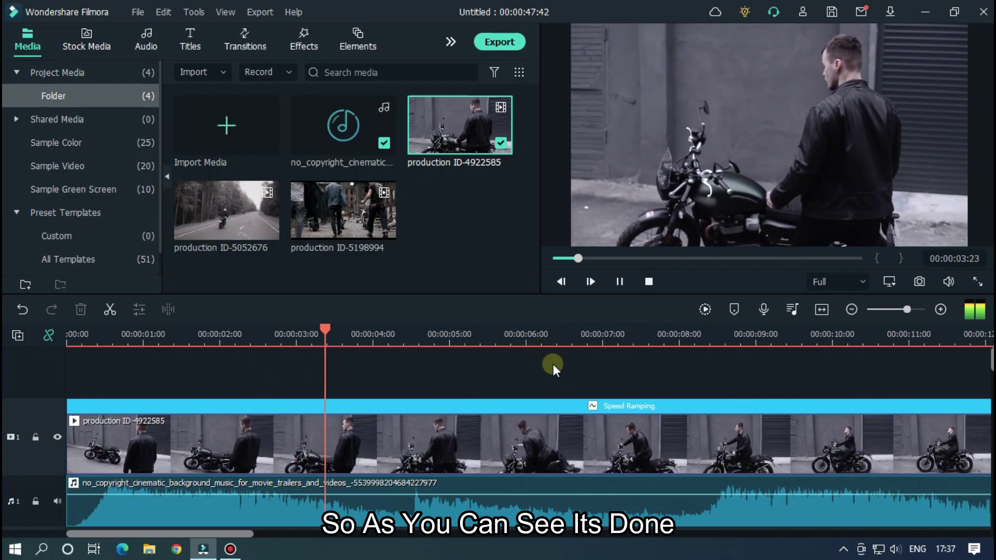
key(space)
scroll(562, 340, up, 1)
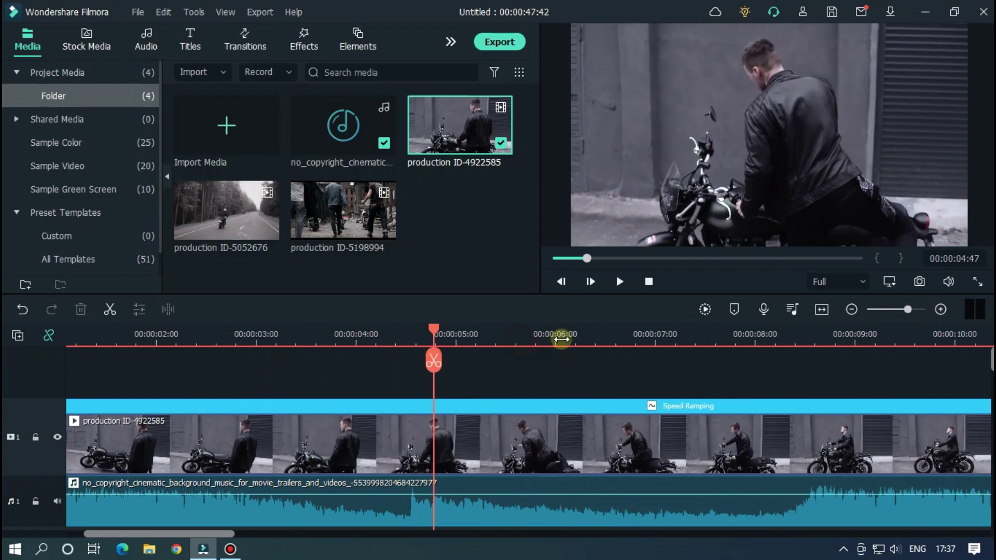
scroll(562, 339, up, 1)
click(323, 336)
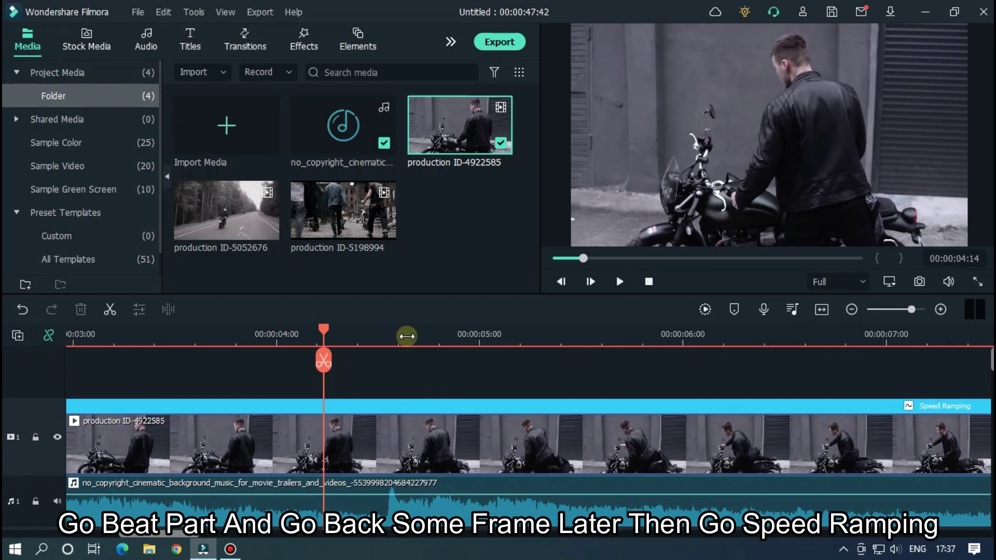
Step: Add a 4.5x speed peak at the beat, with the following point brought back to 1.0x
double_click(345, 425)
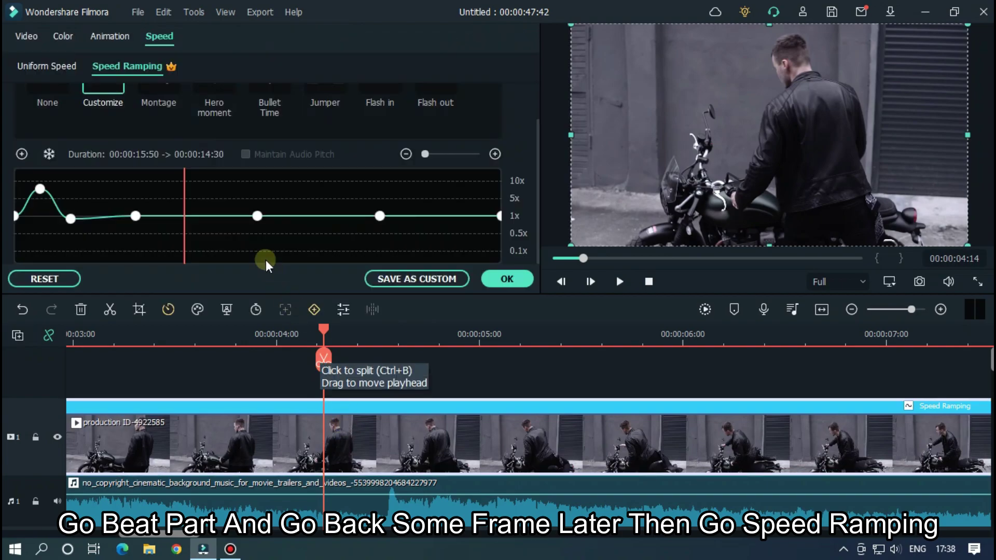
click(29, 162)
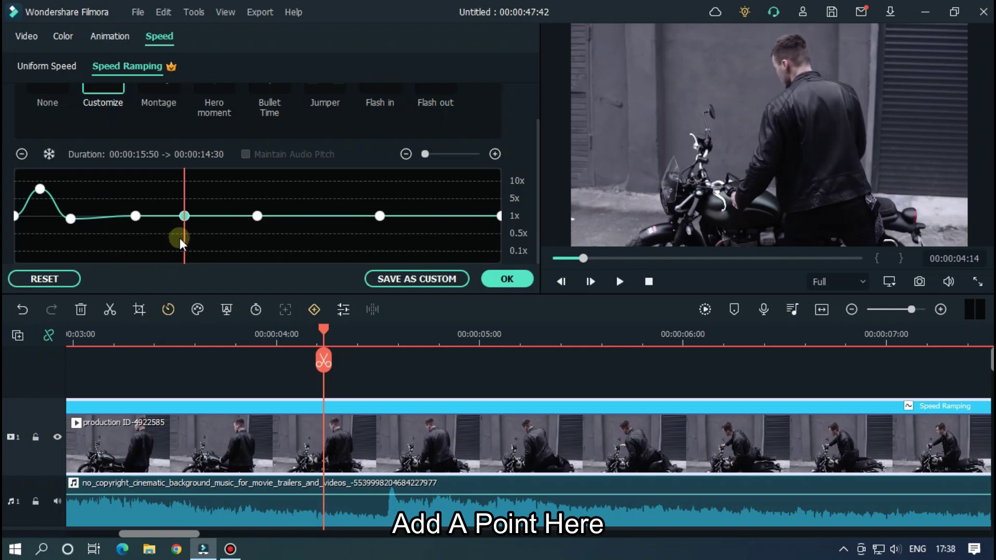
drag(326, 336, 393, 340)
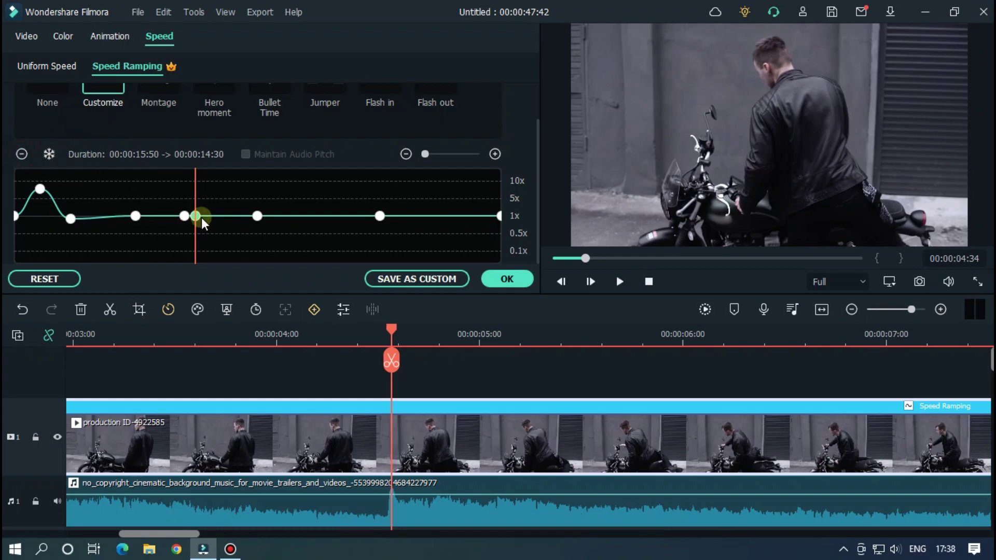
drag(195, 216, 206, 192)
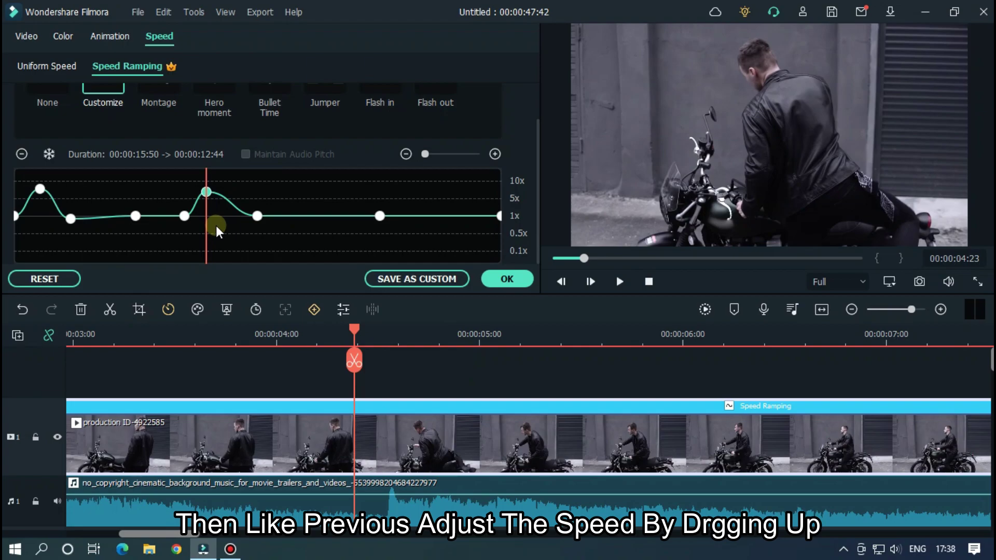
click(224, 201)
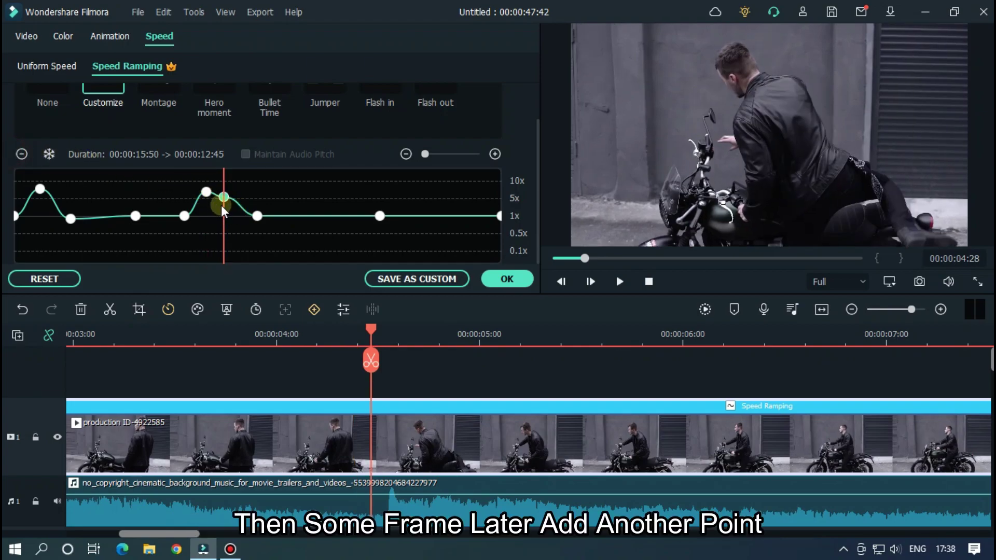
drag(218, 198, 236, 216)
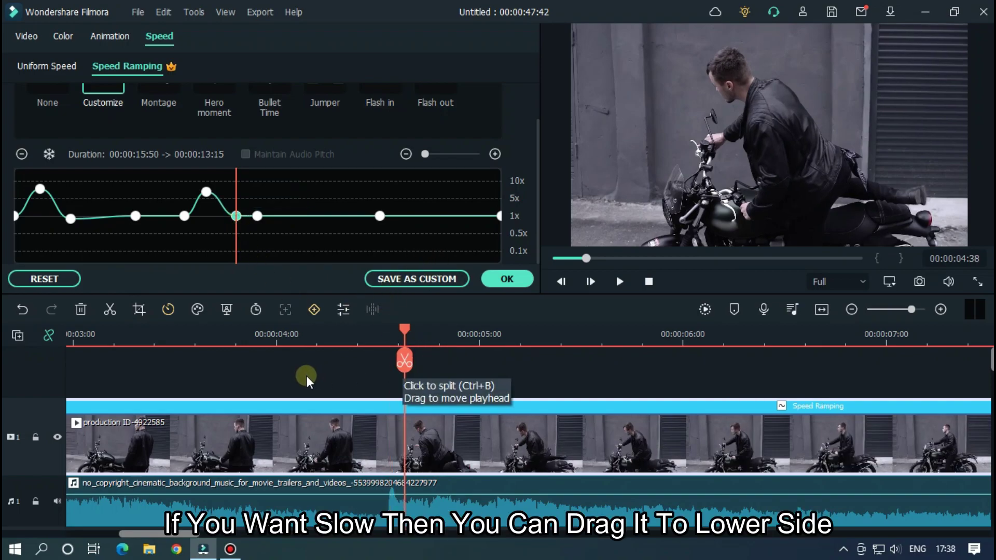
drag(234, 217, 236, 216)
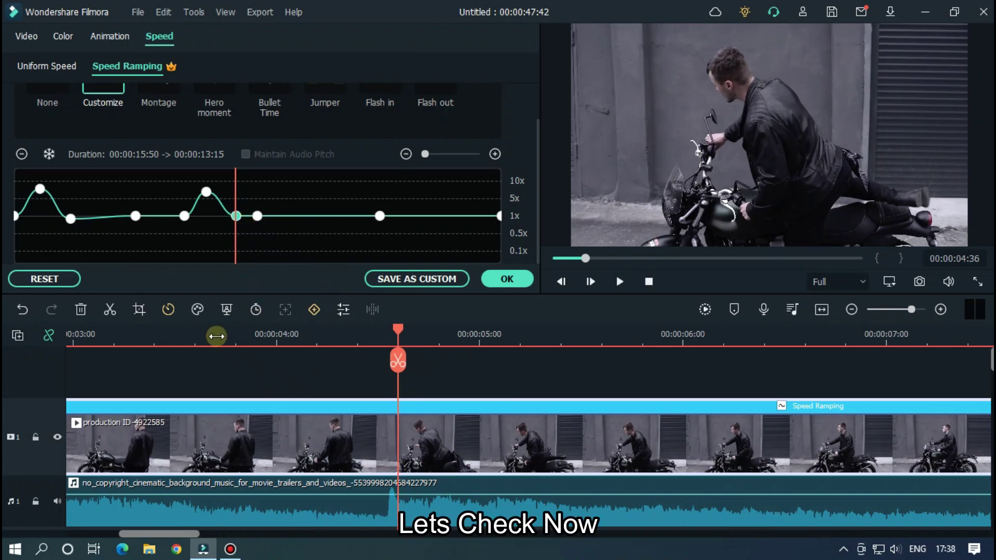
Step: Review the ramp and trim the first clip's end back to the 08:12 beat
click(217, 336)
click(593, 391)
key(space)
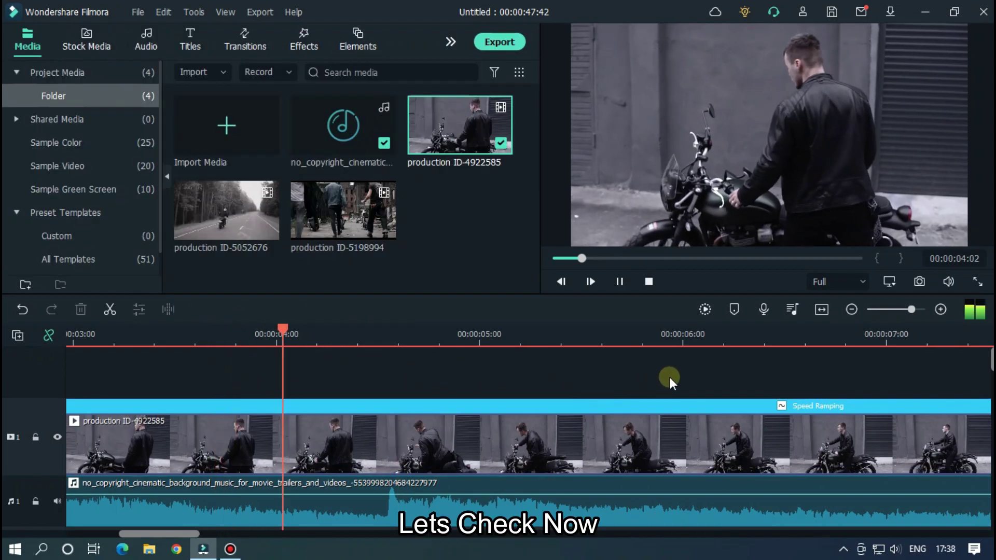
key(space)
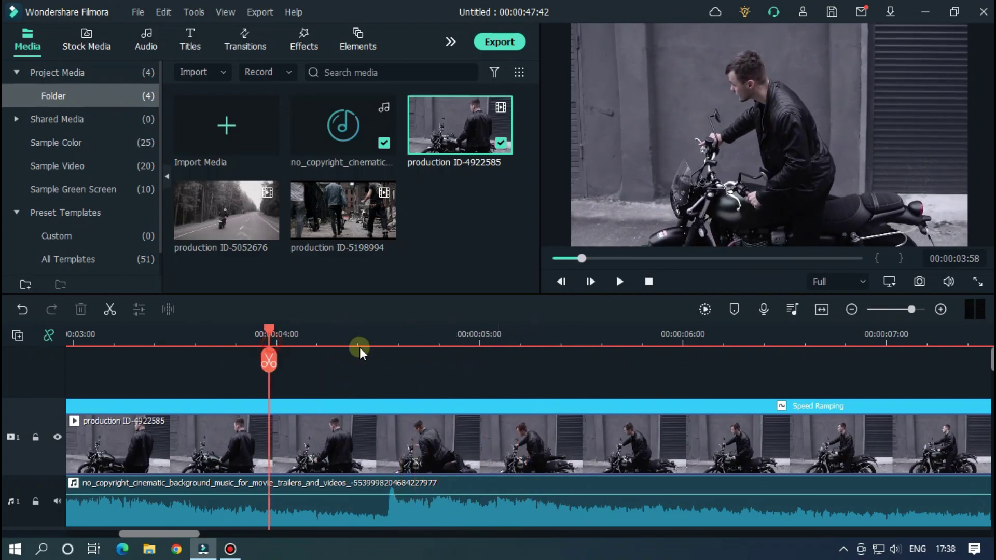
key(space)
drag(688, 338, 560, 333)
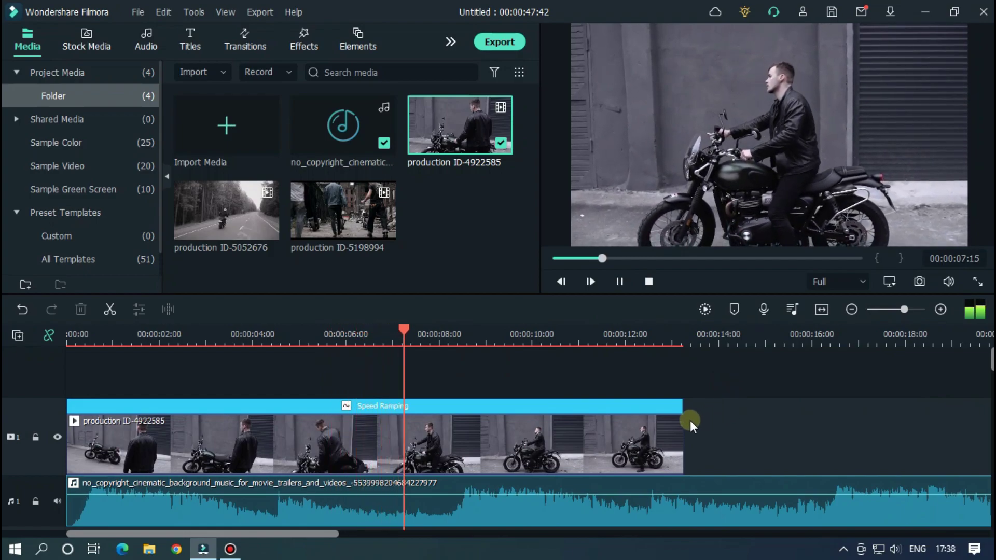
key(space)
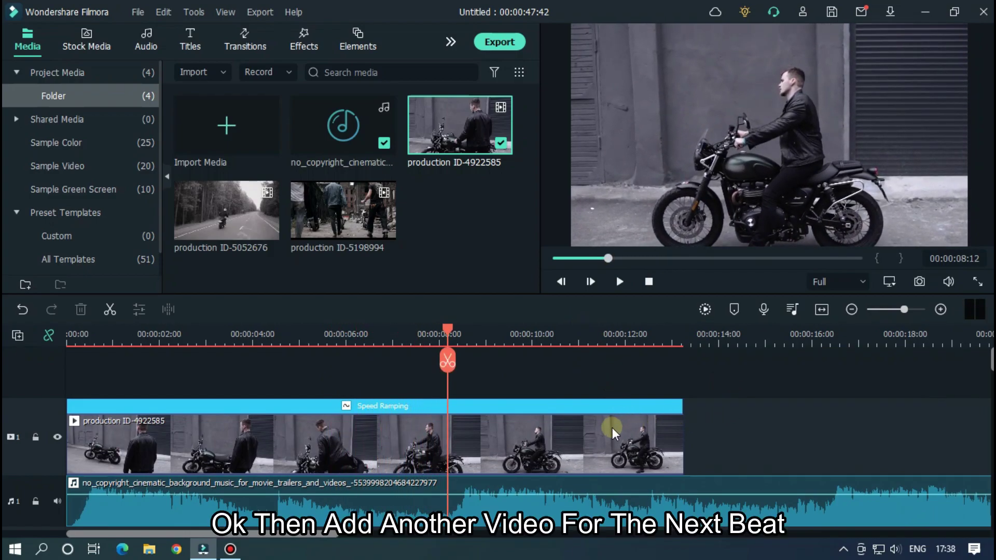
click(565, 428)
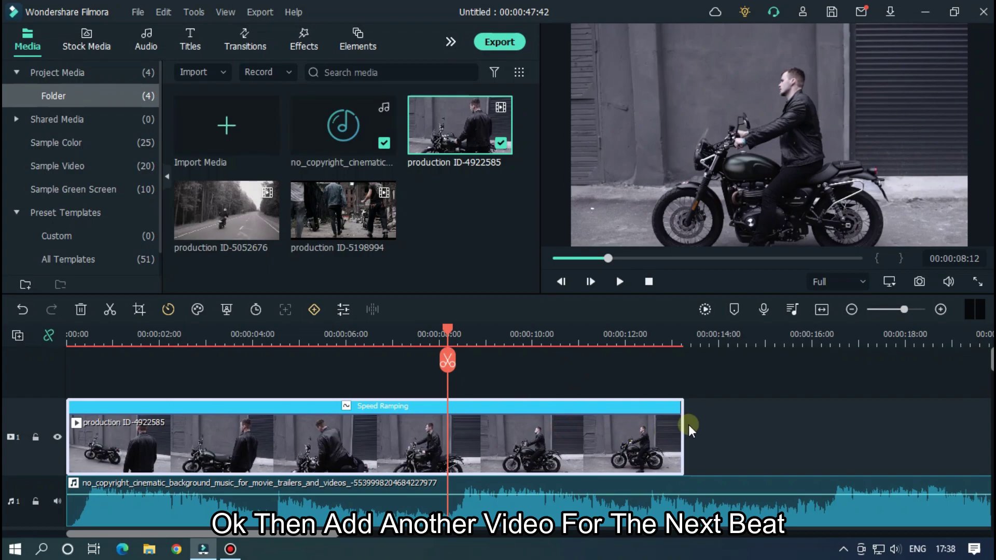
drag(683, 424, 445, 424)
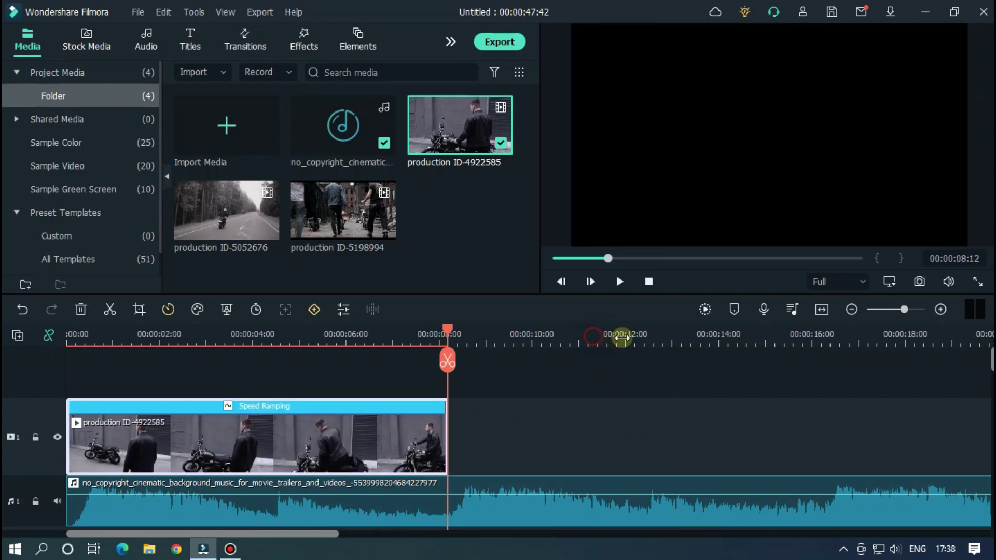
Step: Place production ID-5052676 after it, cutting its black opening at 08:21 and closing the gap
scroll(731, 350, up, 1)
drag(228, 207, 492, 433)
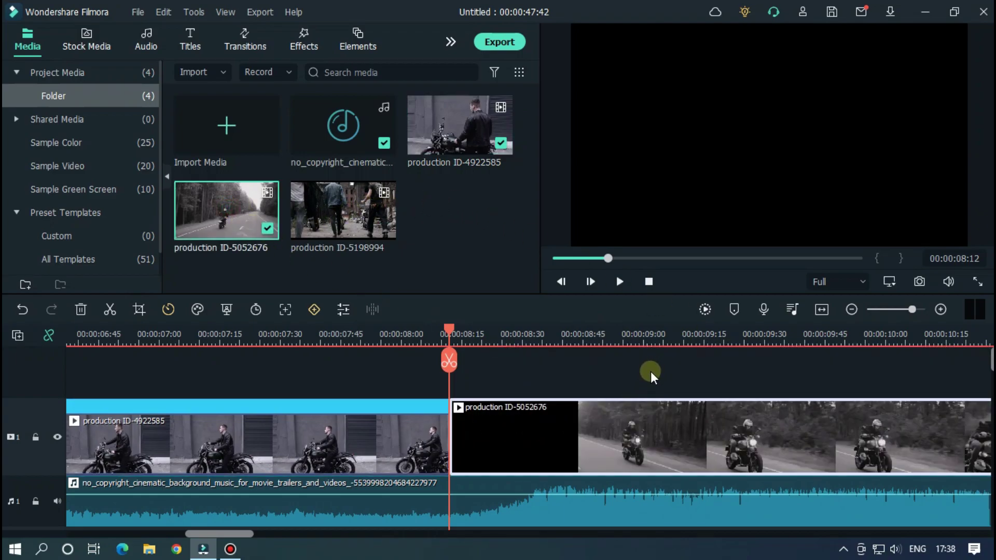
click(484, 336)
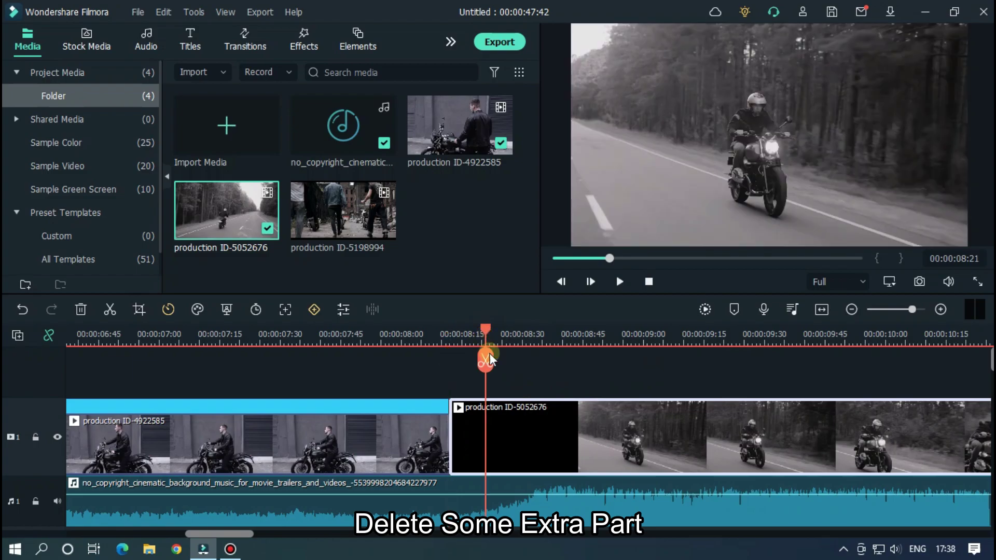
click(486, 361)
click(480, 416)
key(Delete)
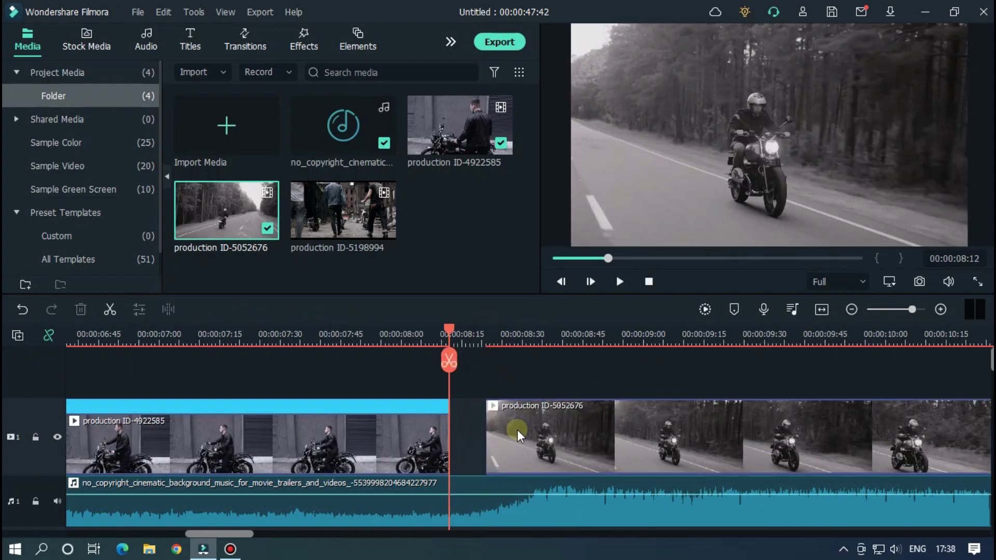
drag(517, 429, 487, 425)
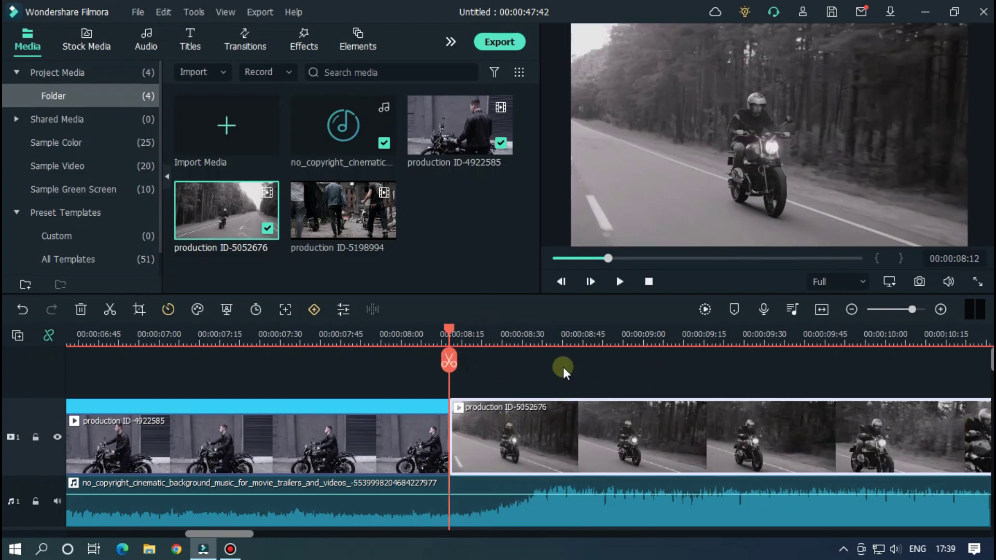
click(551, 336)
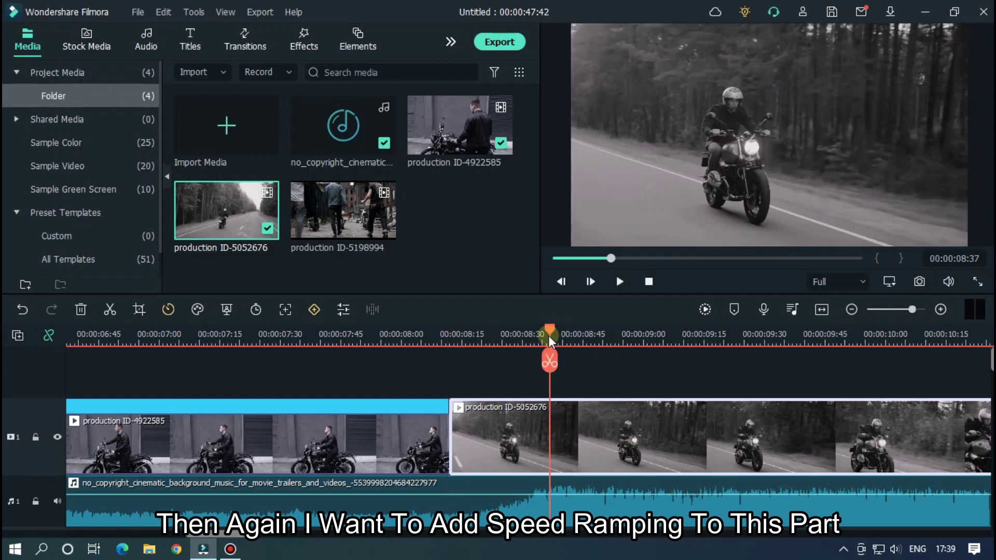
mouse_move(545, 335)
mouse_down()
mouse_move(457, 344)
mouse_move(536, 341)
mouse_up()
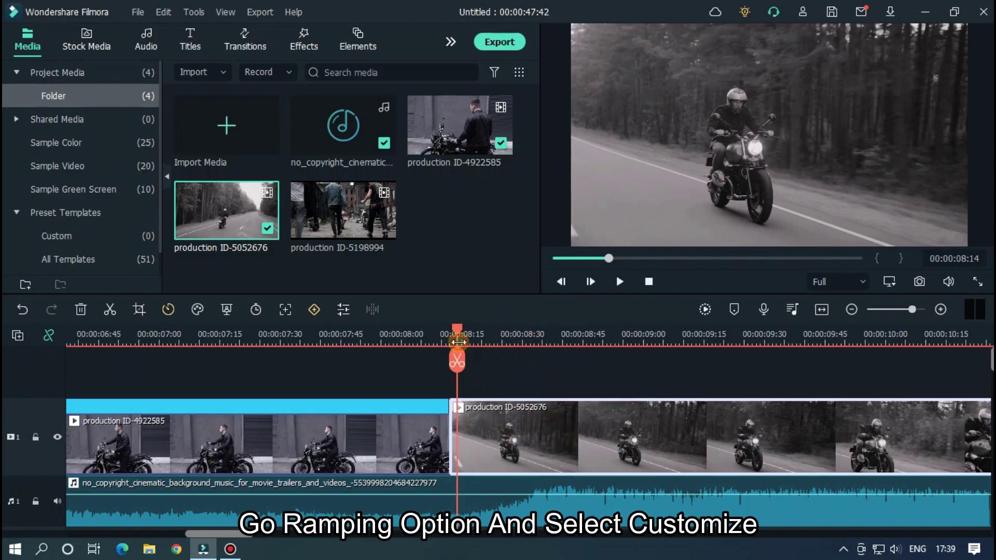
Step: Switch the road clip to a custom speed ramp and move to its beat
double_click(552, 436)
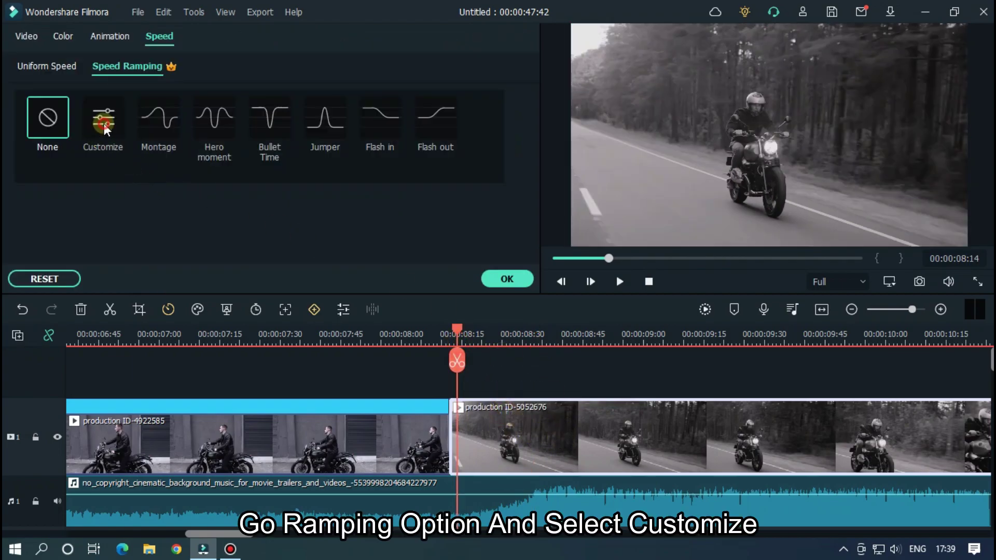
click(103, 123)
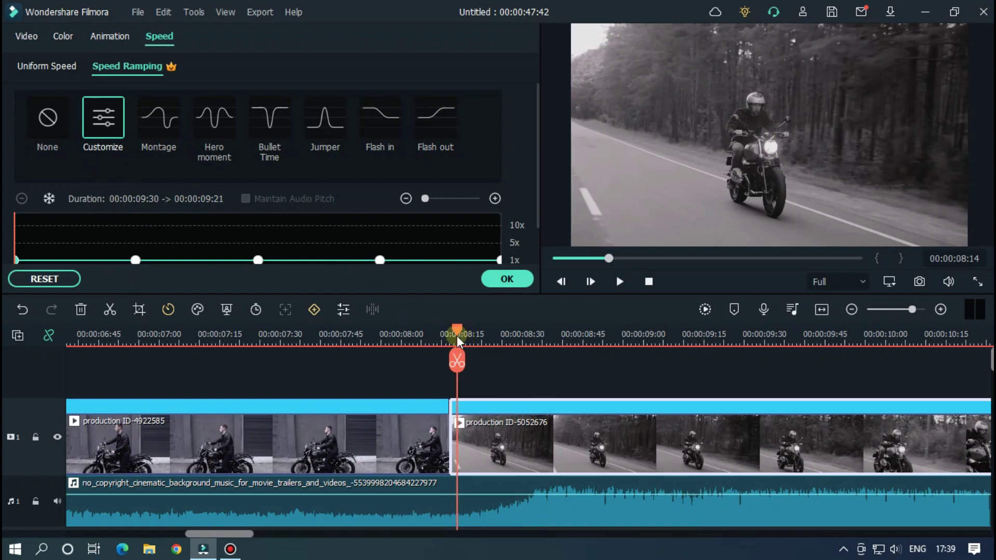
drag(460, 335, 544, 330)
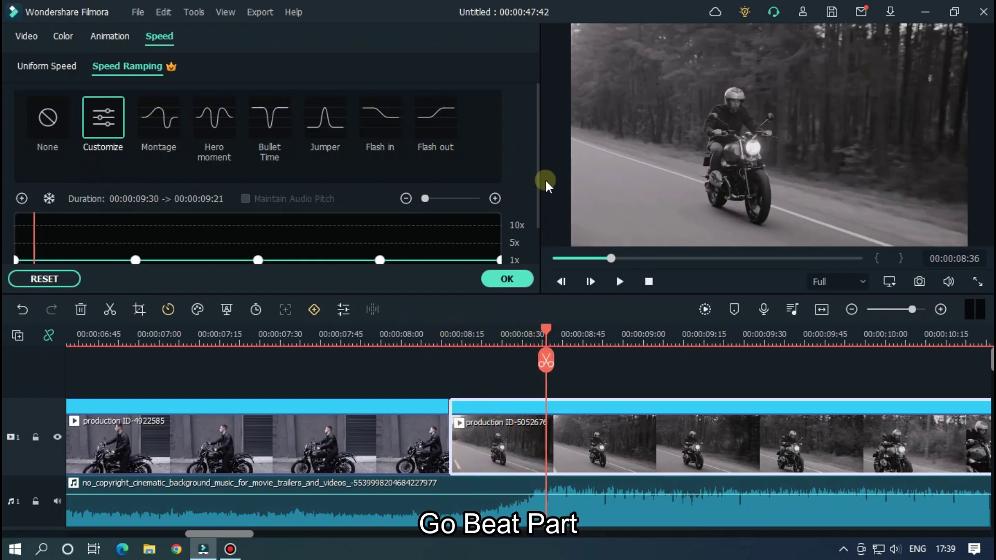
drag(538, 136, 541, 195)
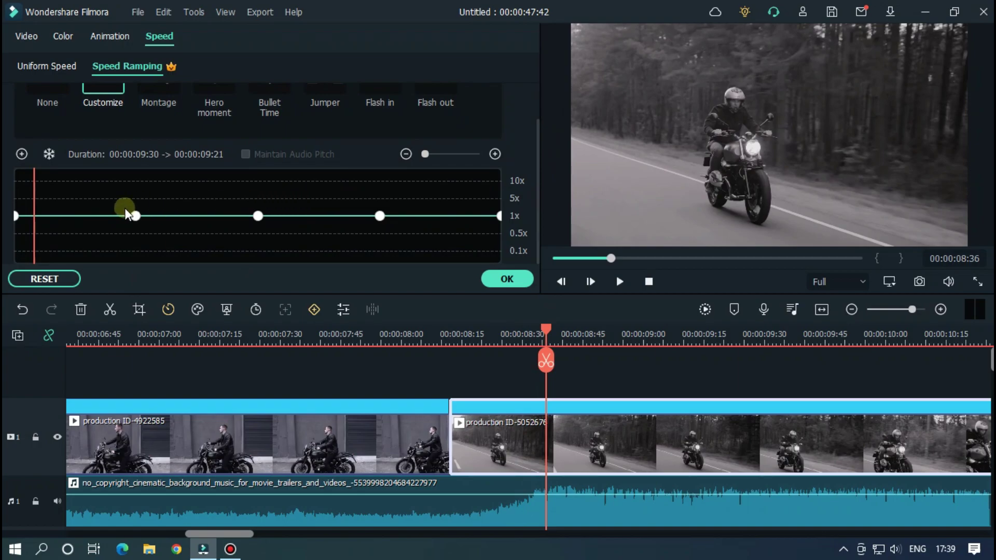
Step: Add a 6.9x peak at the beat, ease the next point to 2.3x, then play from 07:50
click(20, 155)
drag(36, 216, 37, 191)
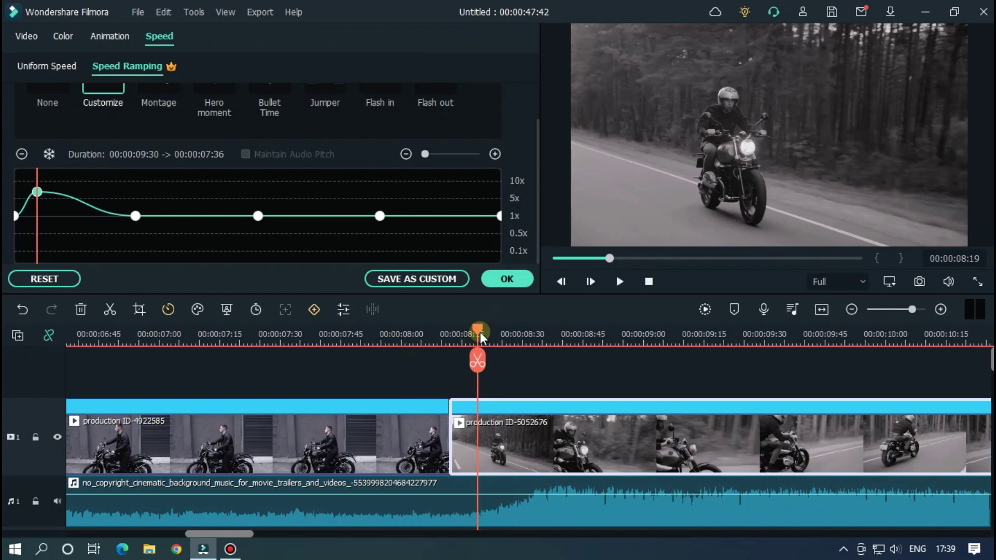
click(60, 201)
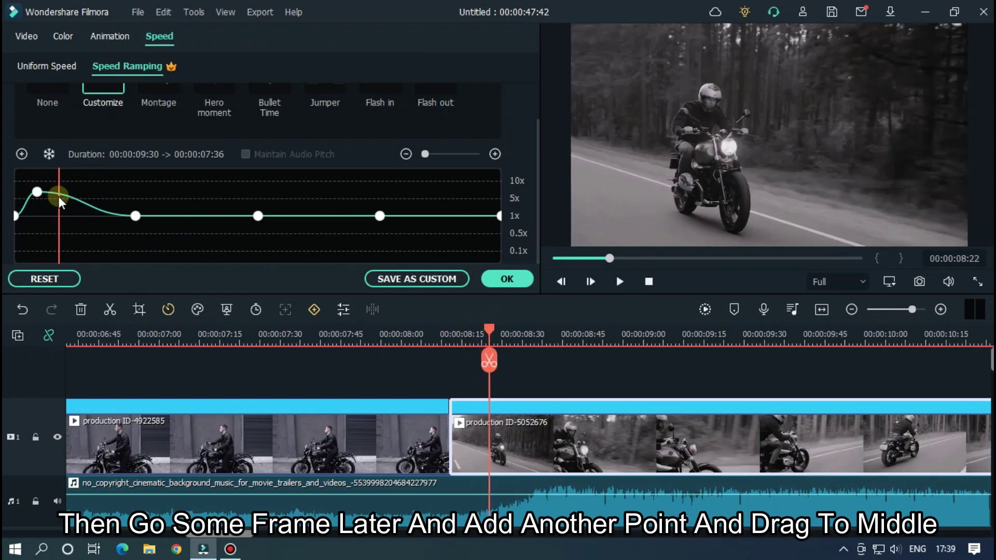
drag(59, 193, 107, 216)
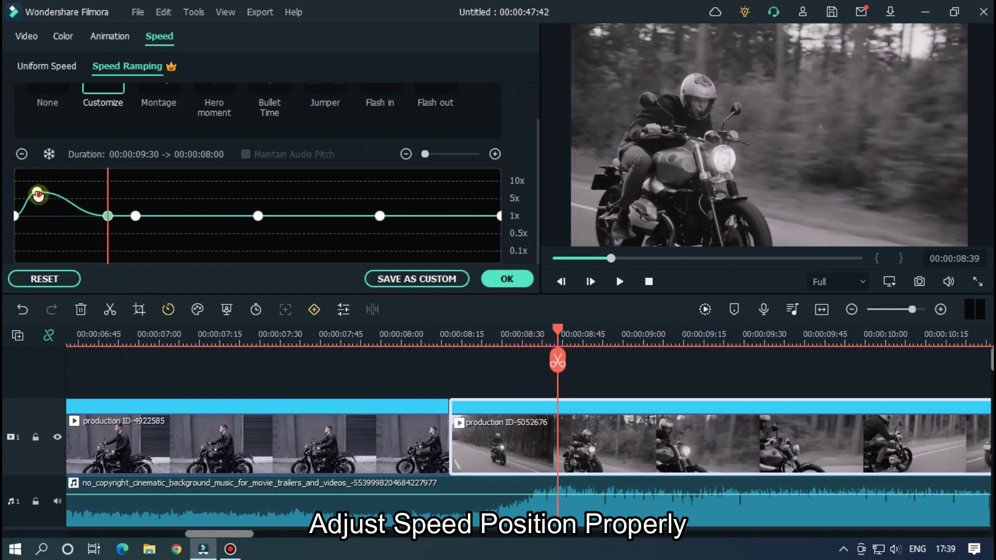
drag(37, 192, 44, 193)
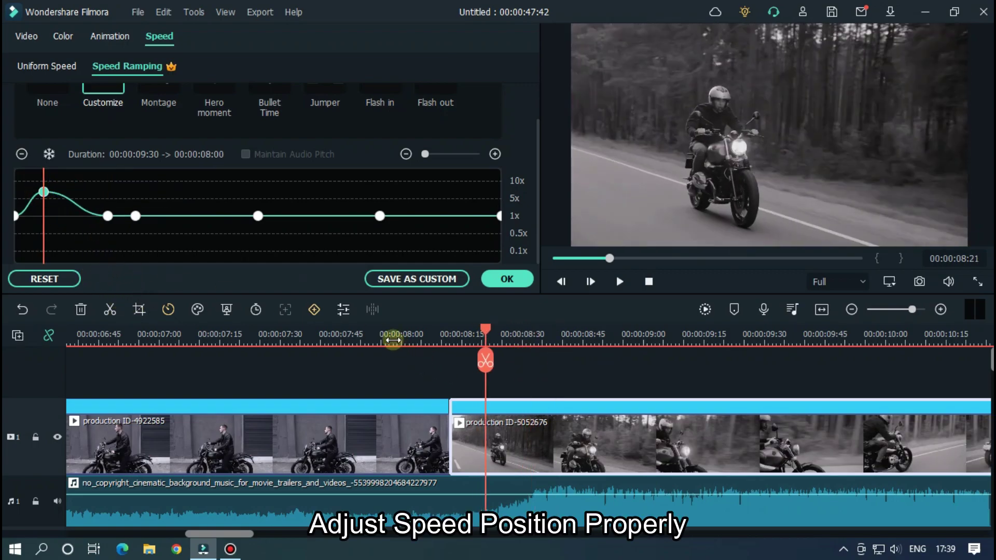
click(360, 335)
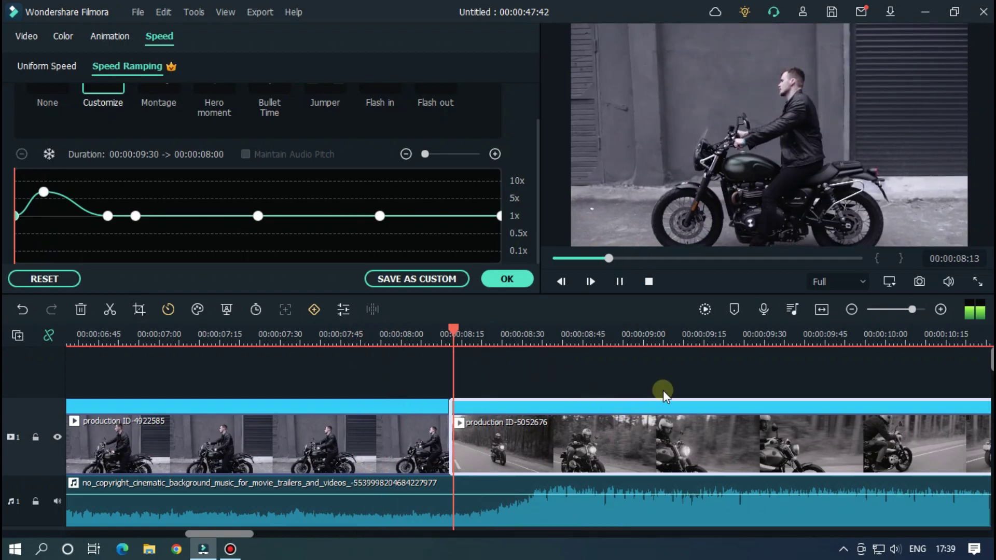
key(space)
key(space)
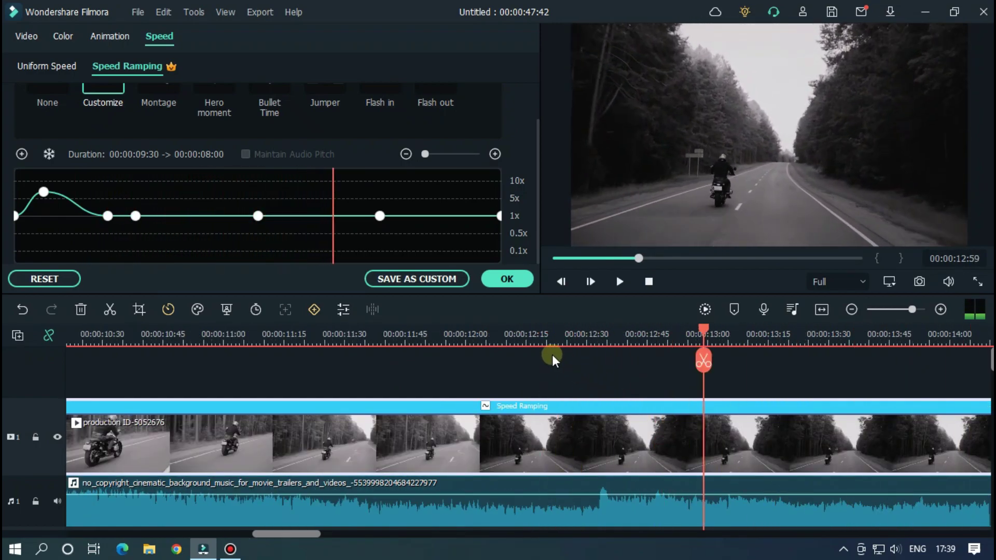
Step: Add a second 6.7x speed peak at the road clip's beat around 12:23
click(529, 337)
drag(529, 339, 560, 340)
click(597, 417)
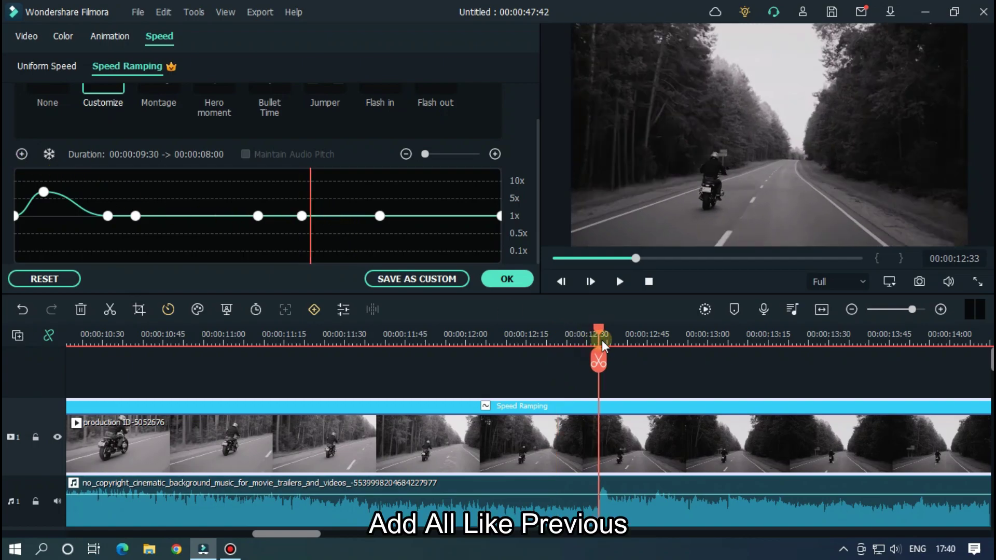
drag(317, 216, 330, 193)
click(336, 210)
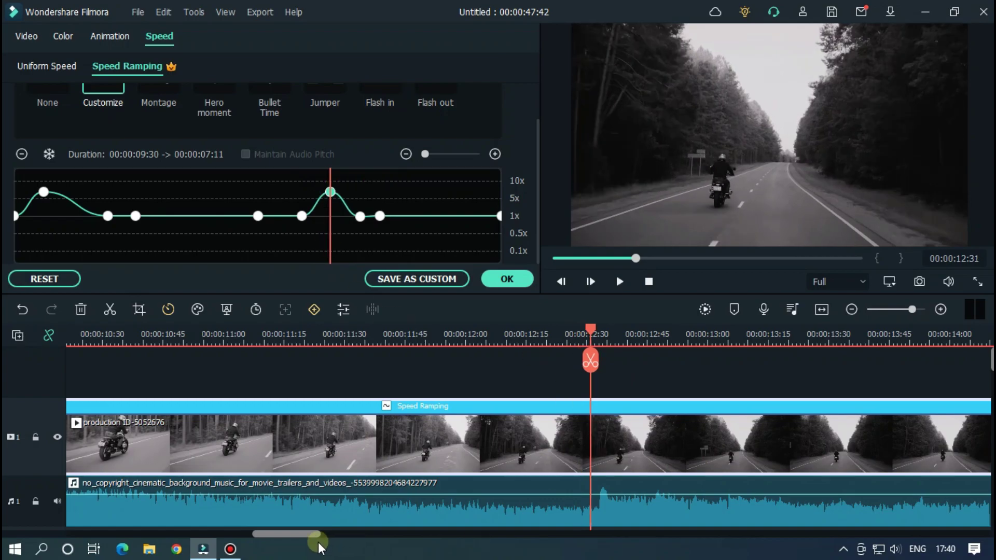
drag(291, 535, 306, 537)
Step: Play back the road clip's two speed peaks to check them
click(384, 337)
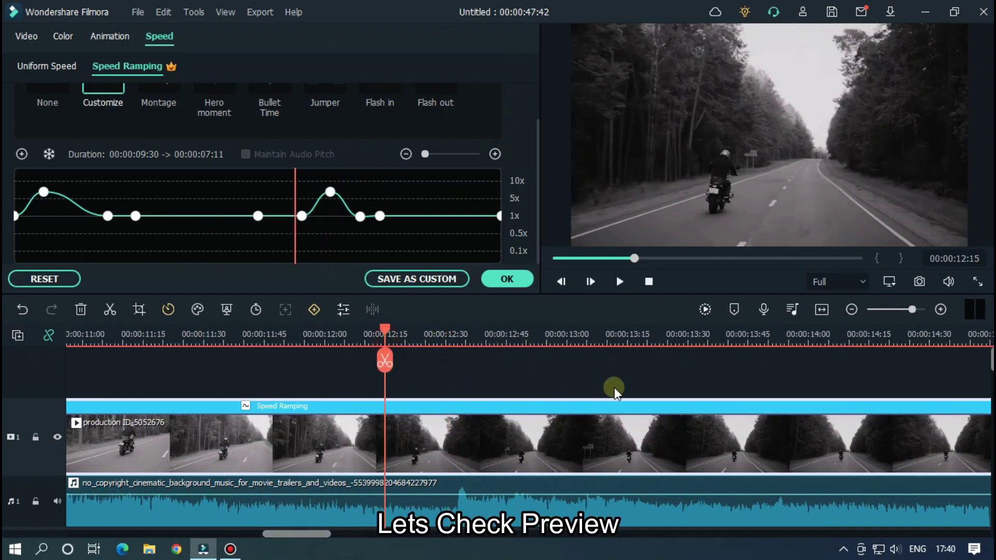
key(space)
click(332, 335)
key(space)
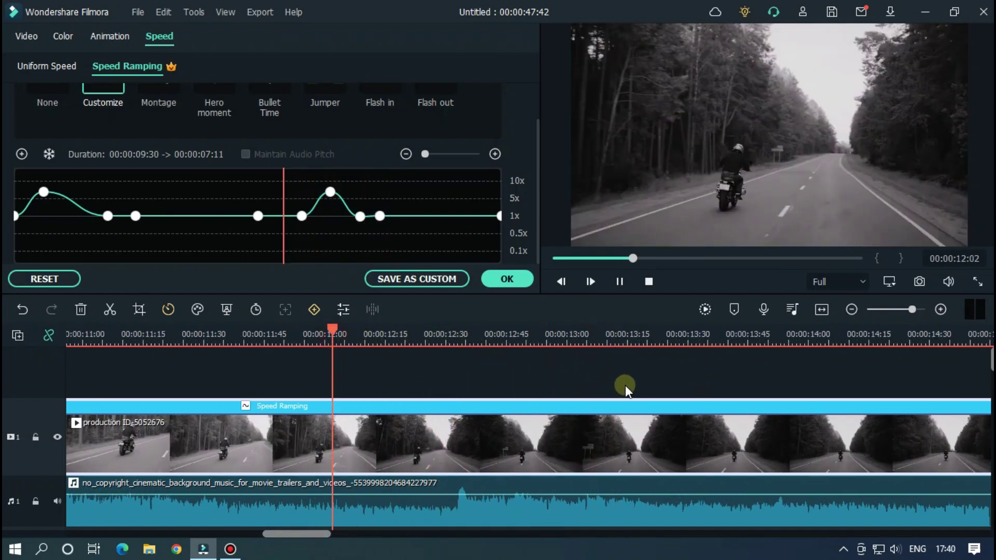
key(space)
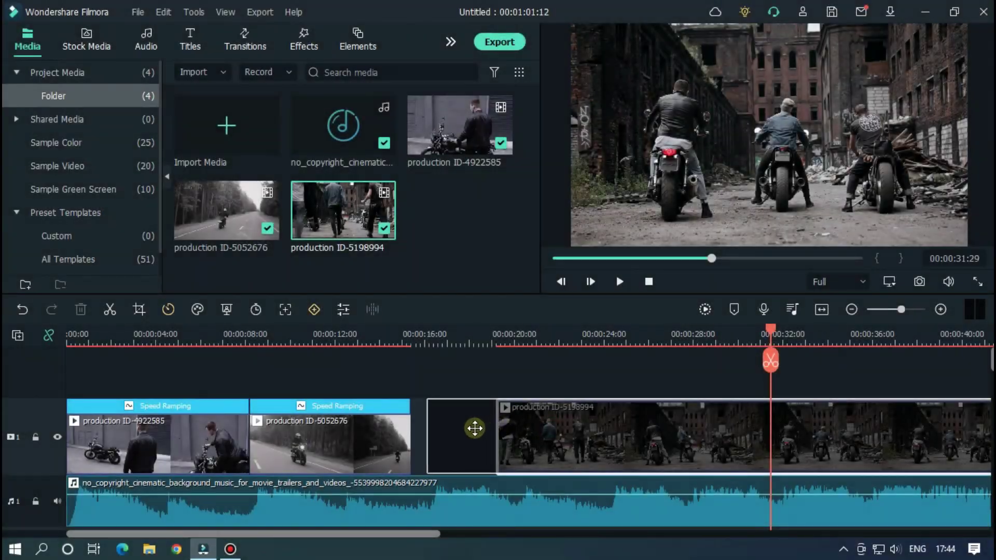
Step: Slide production ID-5198994 flush against the road clip, then play 27–31 s to locate the beats
drag(475, 428, 459, 429)
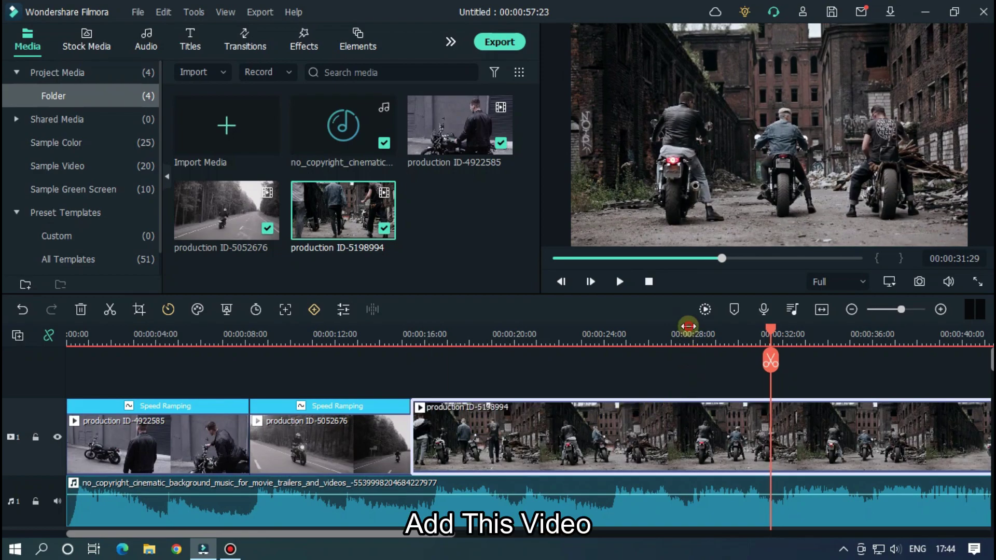
click(689, 326)
scroll(878, 338, up, 3)
key(space)
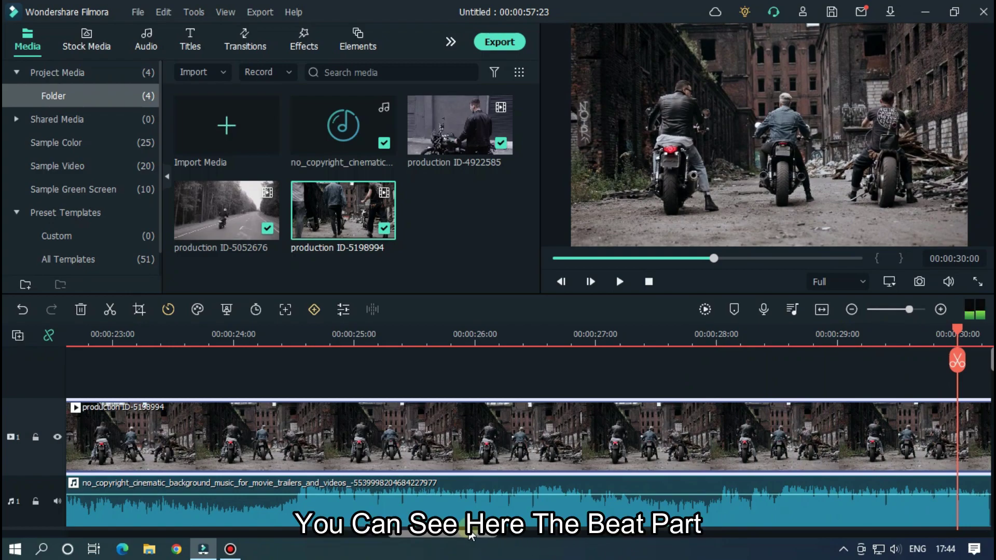
key(space)
drag(472, 536, 519, 539)
key(space)
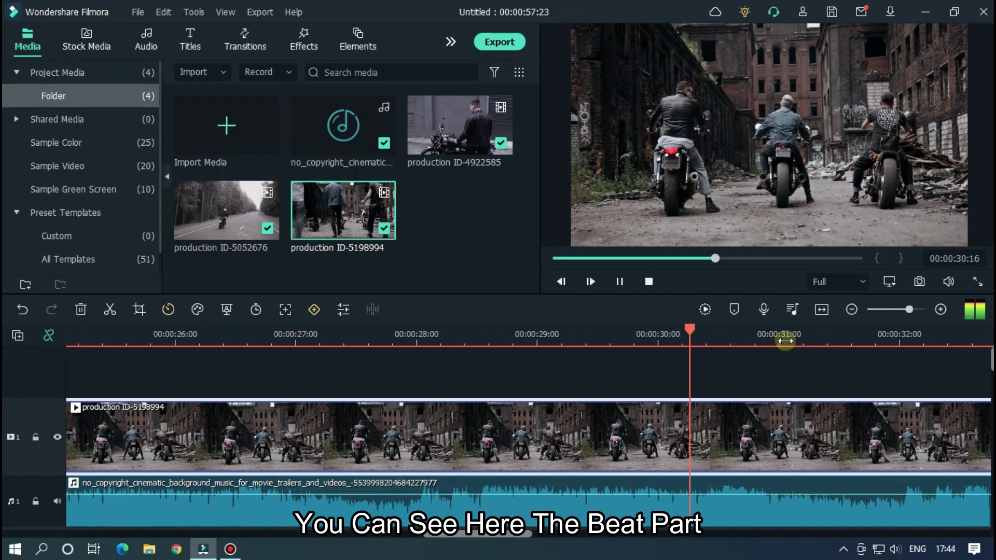
drag(784, 334, 726, 332)
key(space)
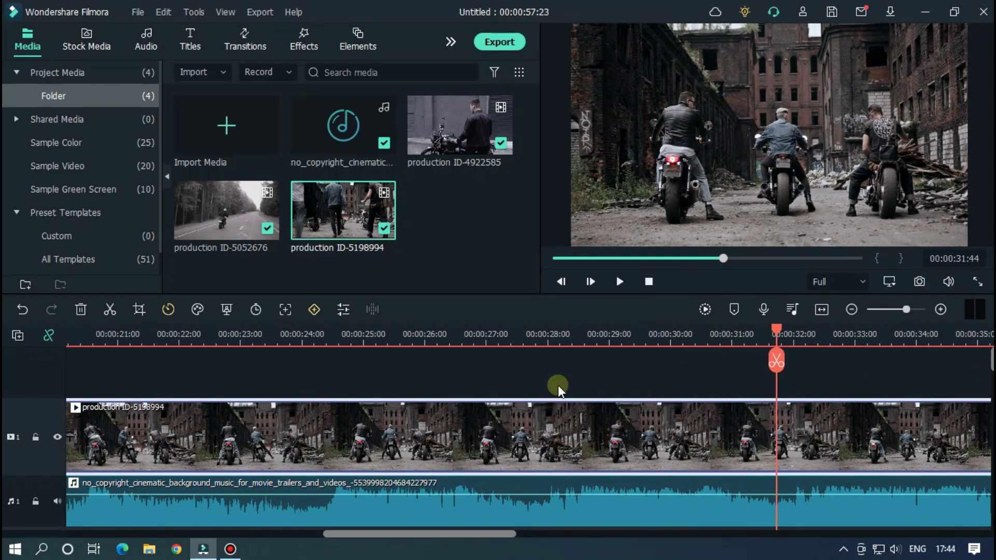
click(544, 340)
Step: Split the building clip at the first beat, 28:03
scroll(871, 343, up, 2)
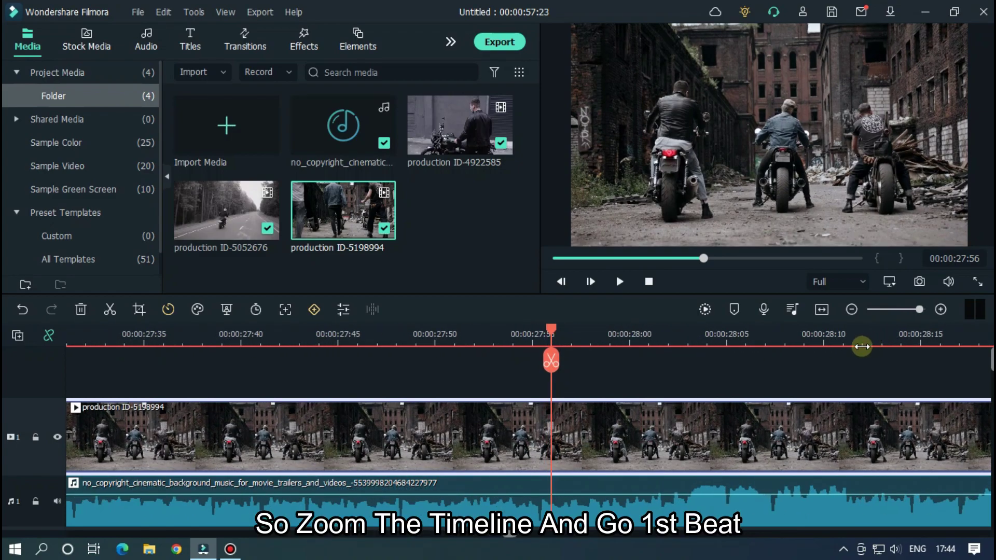
scroll(773, 358, down, 1)
key(space)
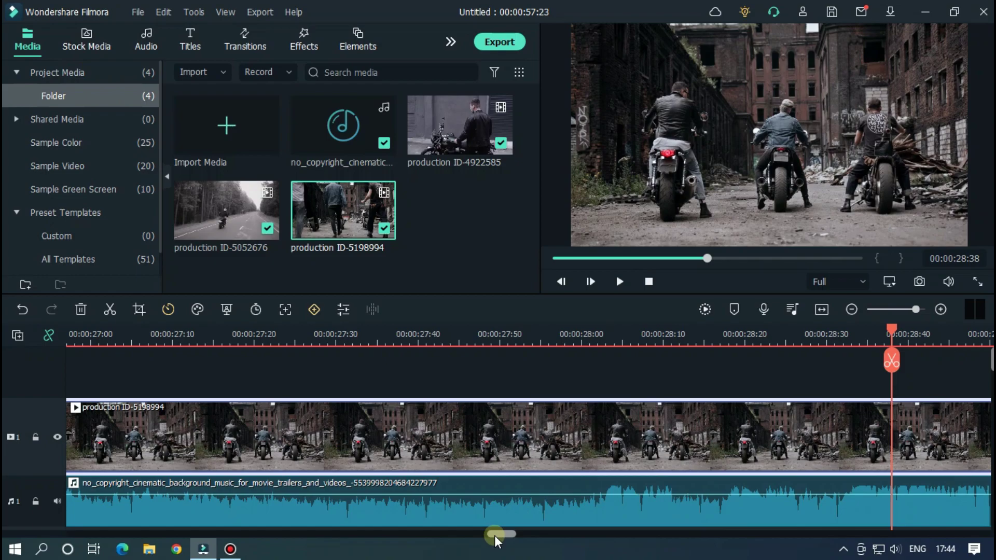
drag(494, 536, 497, 537)
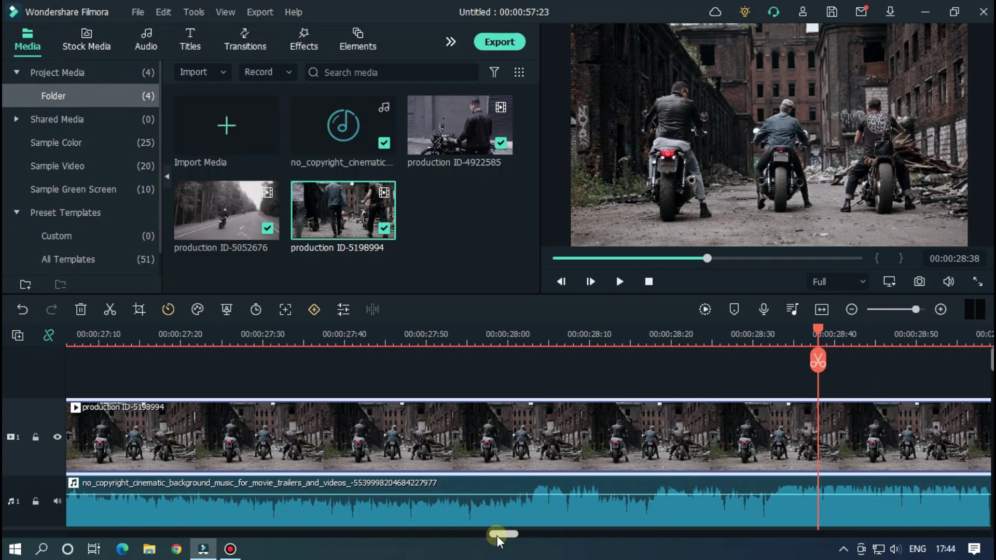
click(532, 340)
click(532, 360)
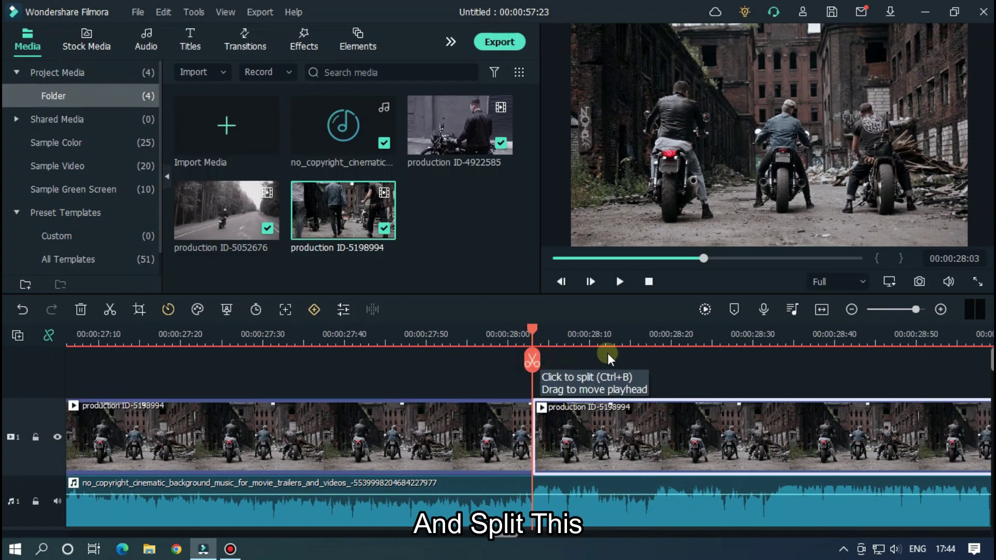
Step: Split again at 33:22, delete the middle piece and close the gap
scroll(625, 338, down, 5)
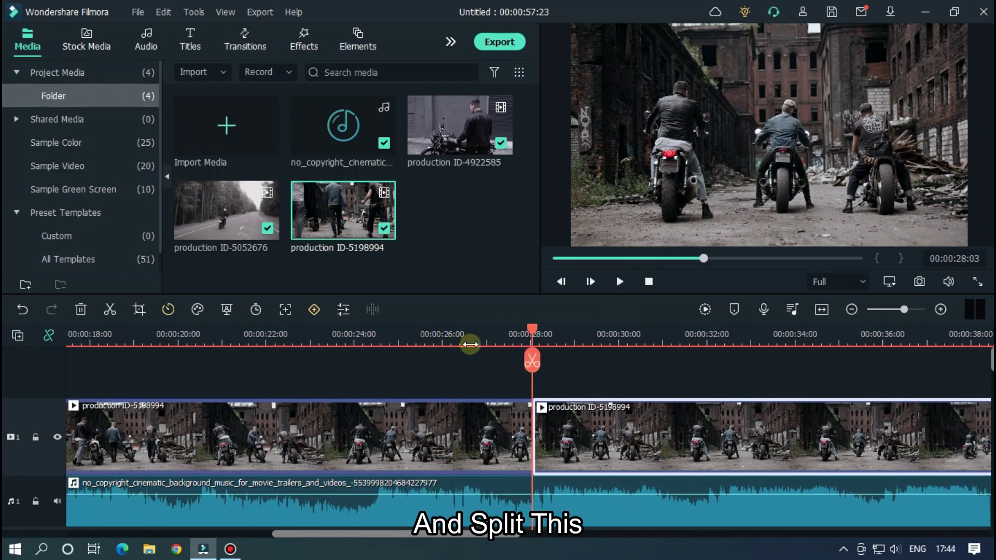
drag(536, 337, 767, 331)
click(761, 360)
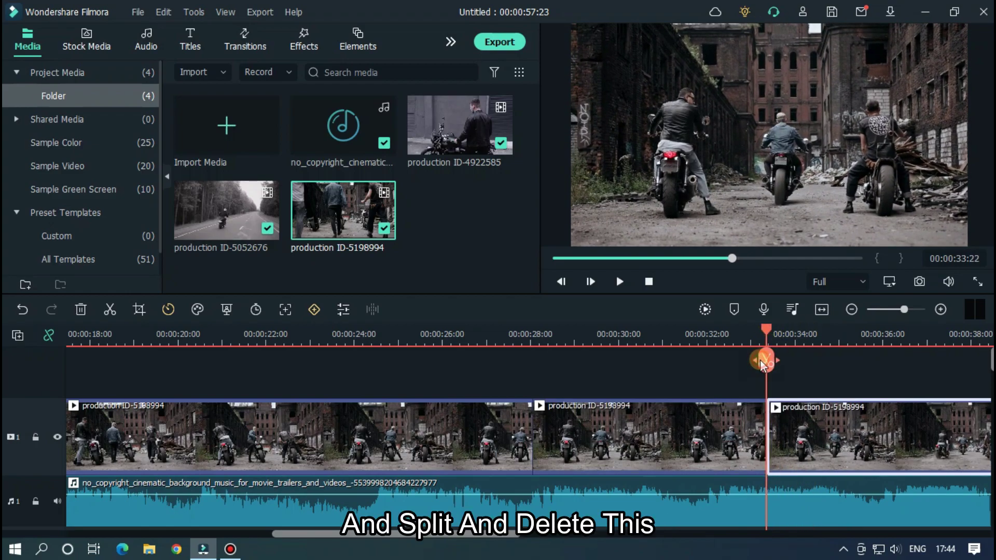
click(723, 437)
key(Delete)
drag(830, 431, 609, 425)
drag(634, 338, 792, 315)
Step: Remove the footage between the 28:18 and 32:55 splits and close the gap
click(785, 360)
scroll(740, 334, down, 5)
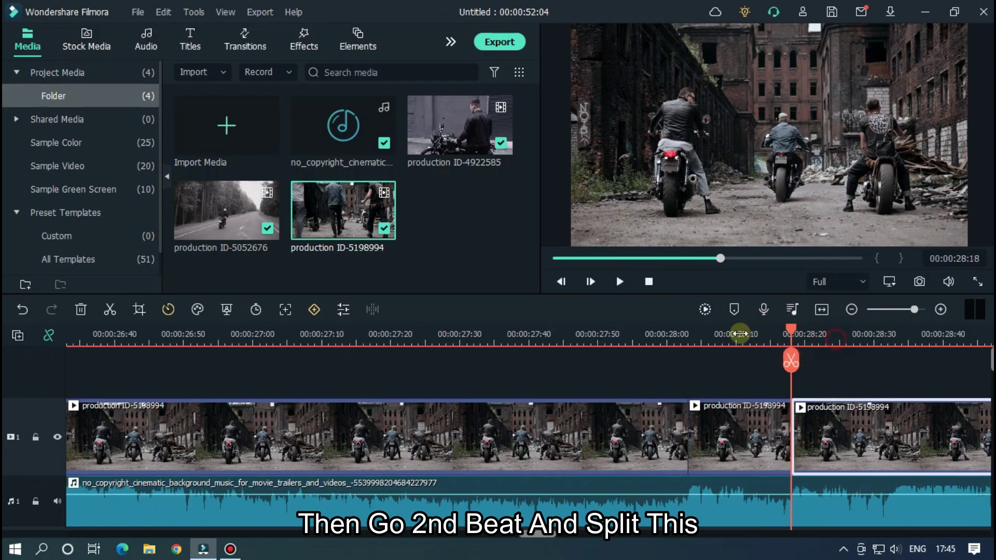
drag(507, 538, 584, 538)
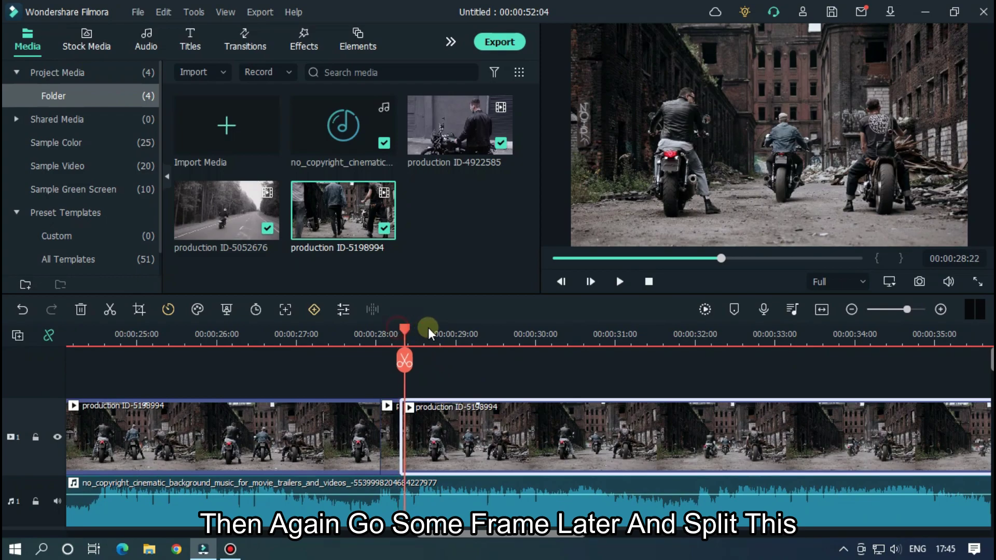
drag(428, 328, 769, 350)
click(767, 359)
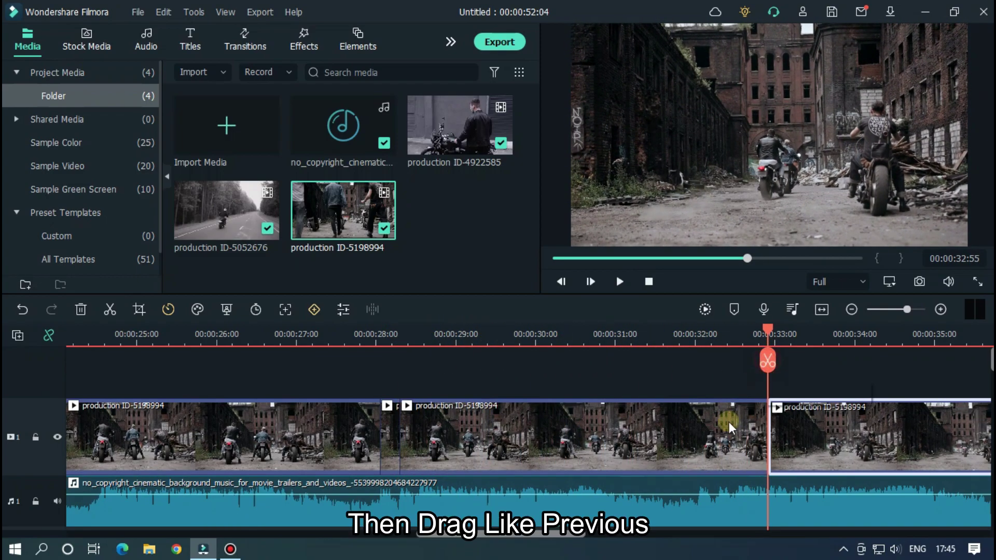
click(729, 421)
key(Delete)
drag(806, 434, 425, 429)
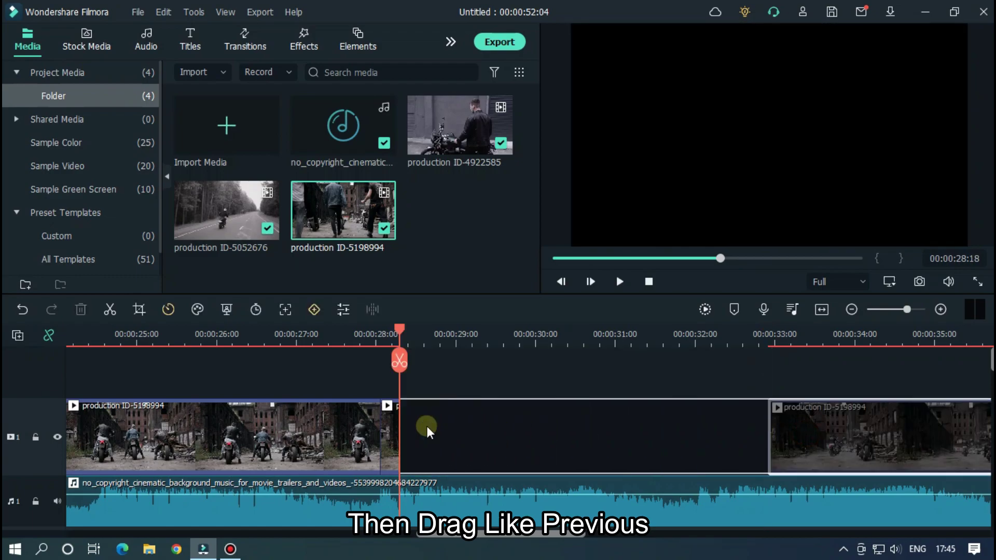
Step: Remove the section from 28:33 to 35:56 and close the resulting gap
key(ctrl+equal)
key(ctrl+equal)
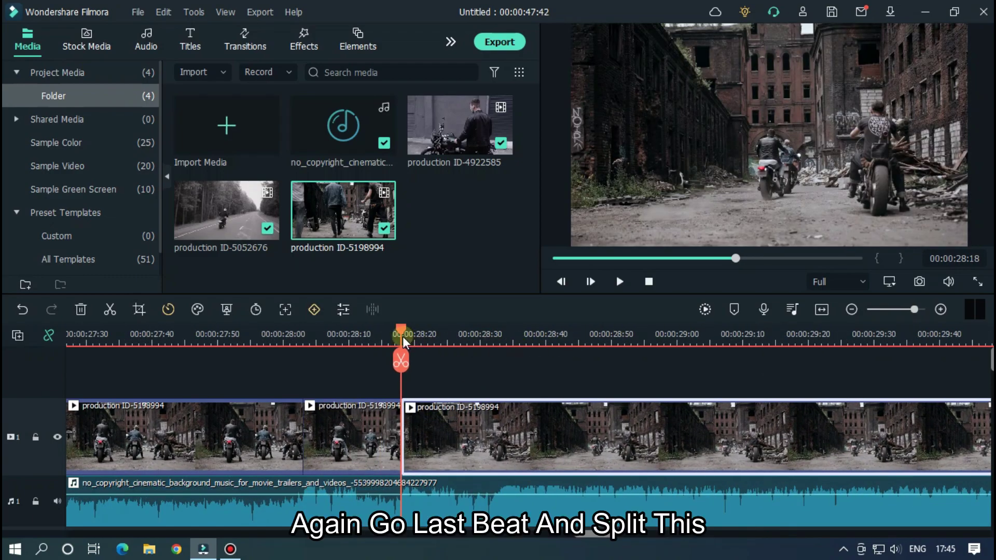
drag(402, 336, 474, 334)
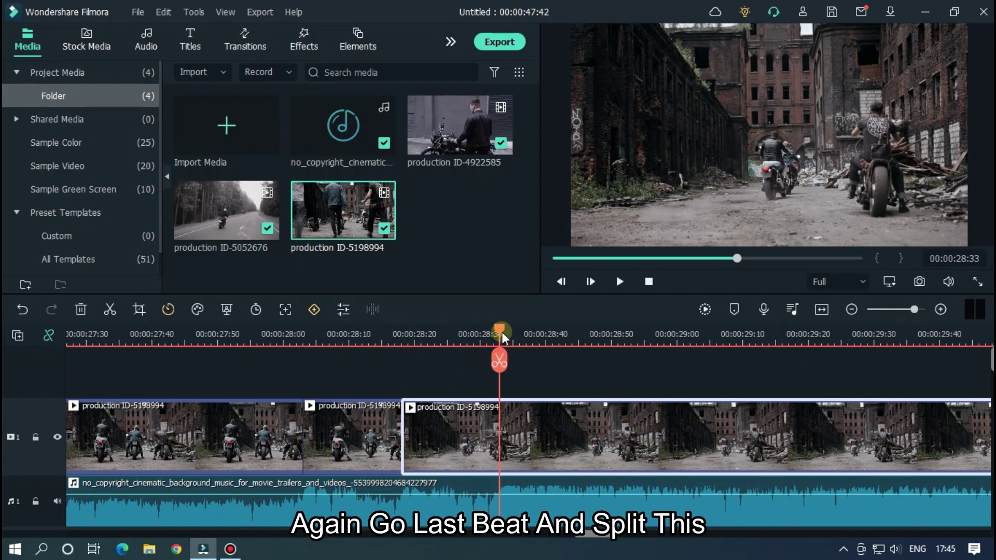
click(499, 361)
scroll(491, 326, down, 2)
scroll(492, 325, down, 3)
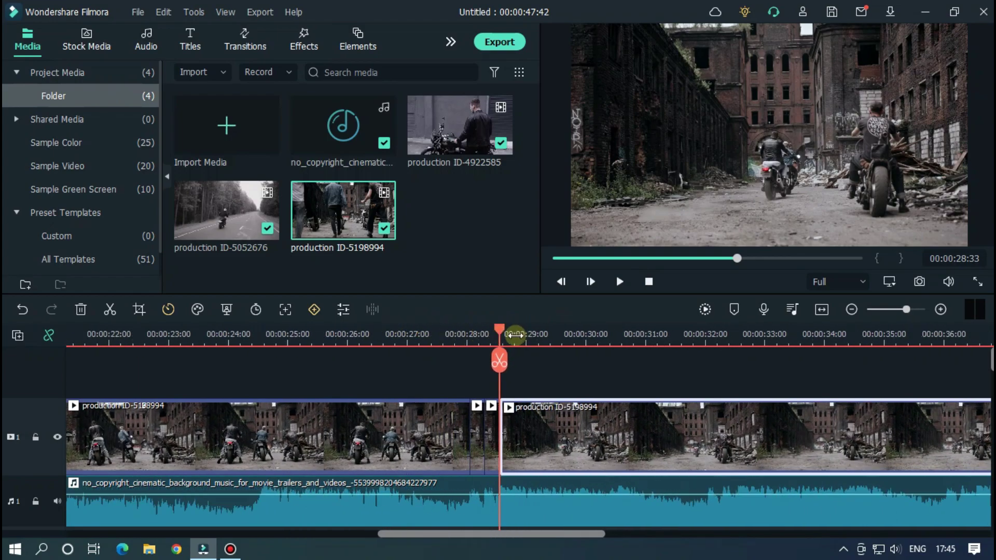
drag(515, 329, 939, 334)
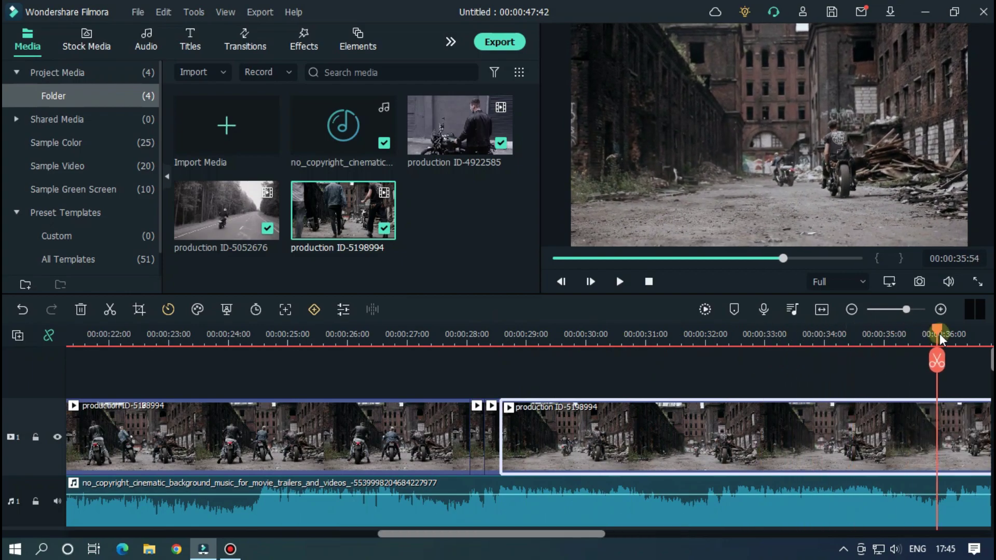
click(941, 359)
key(Delete)
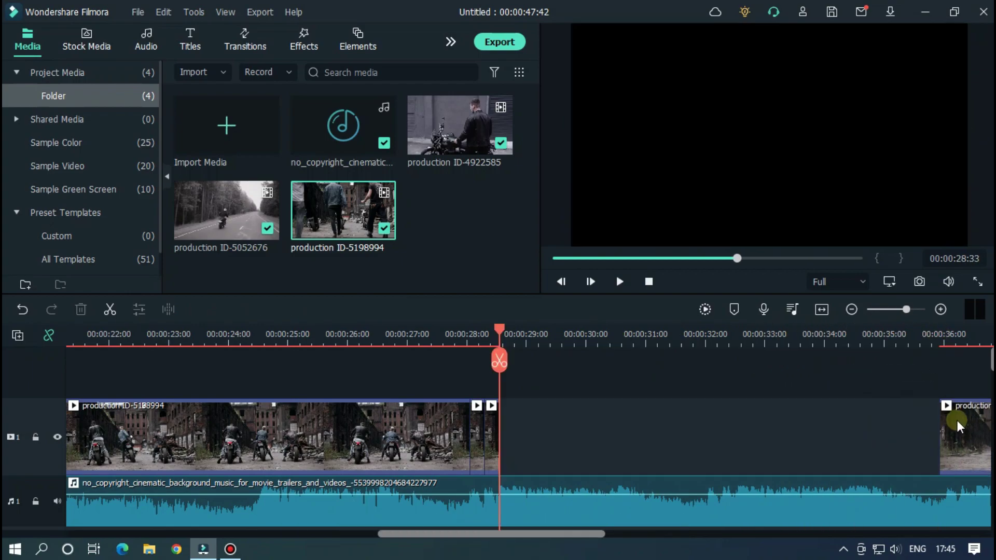
key(Delete)
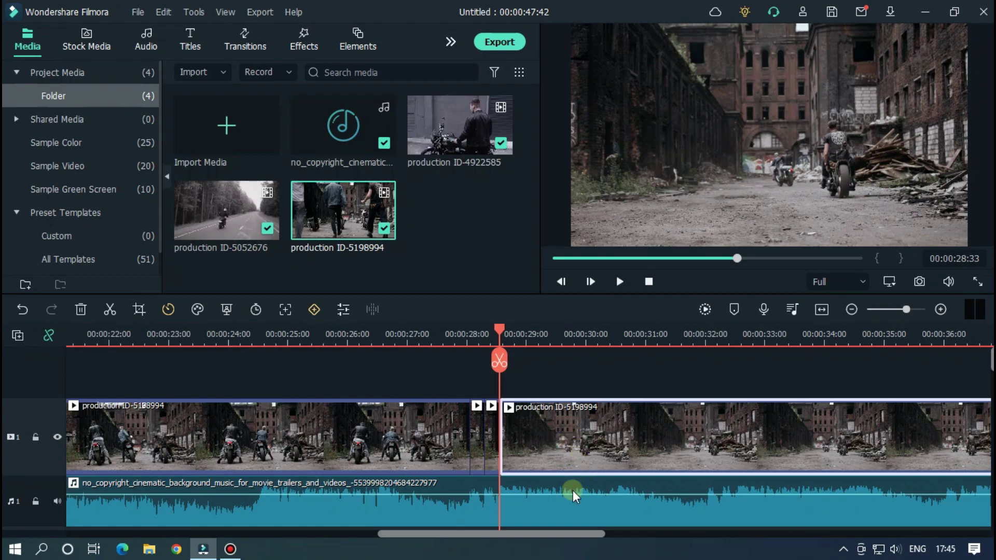
click(352, 334)
click(601, 373)
key(space)
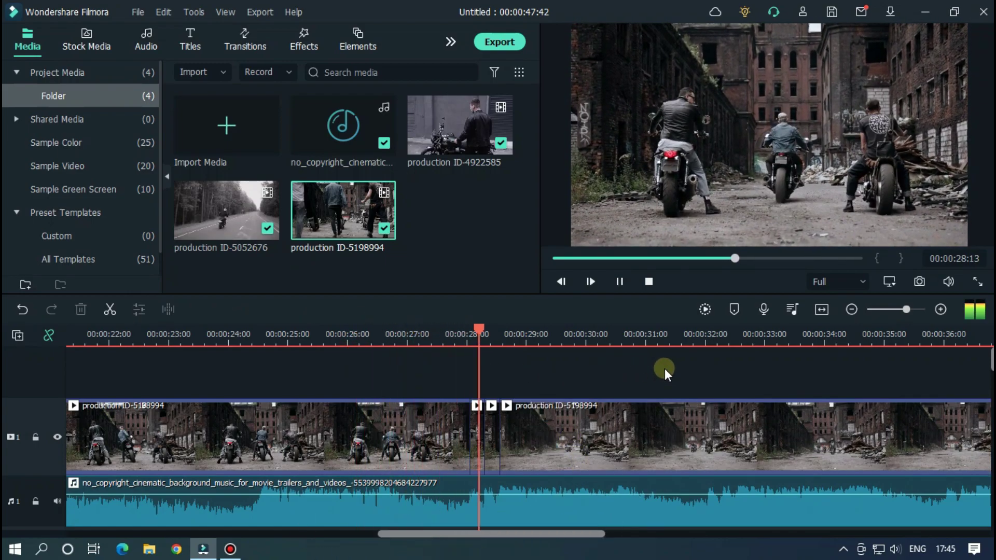
click(432, 332)
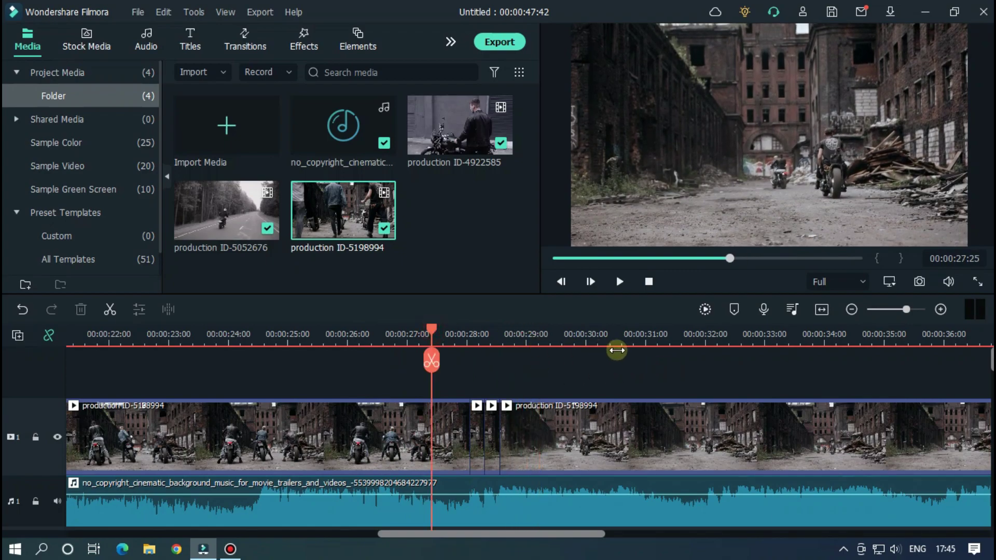
key(space)
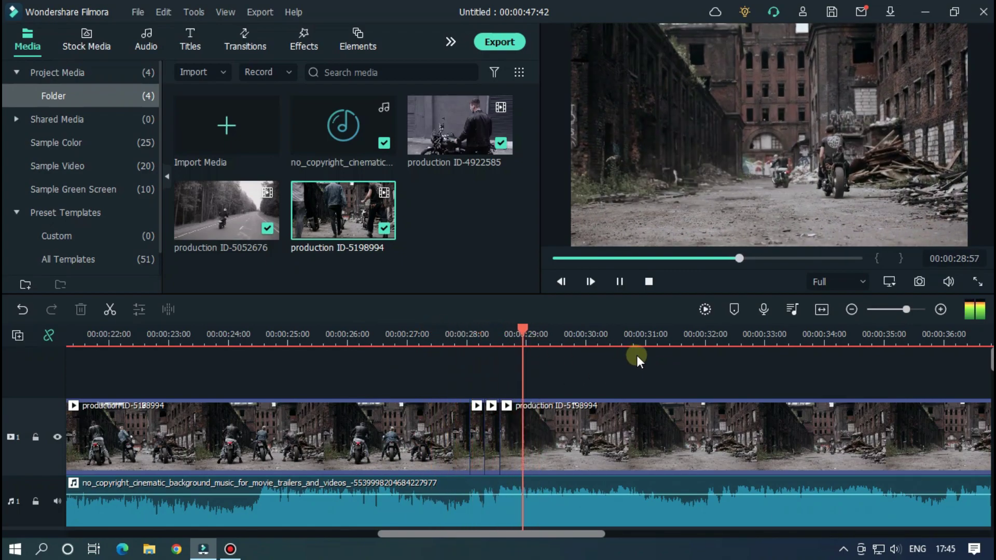
click(417, 334)
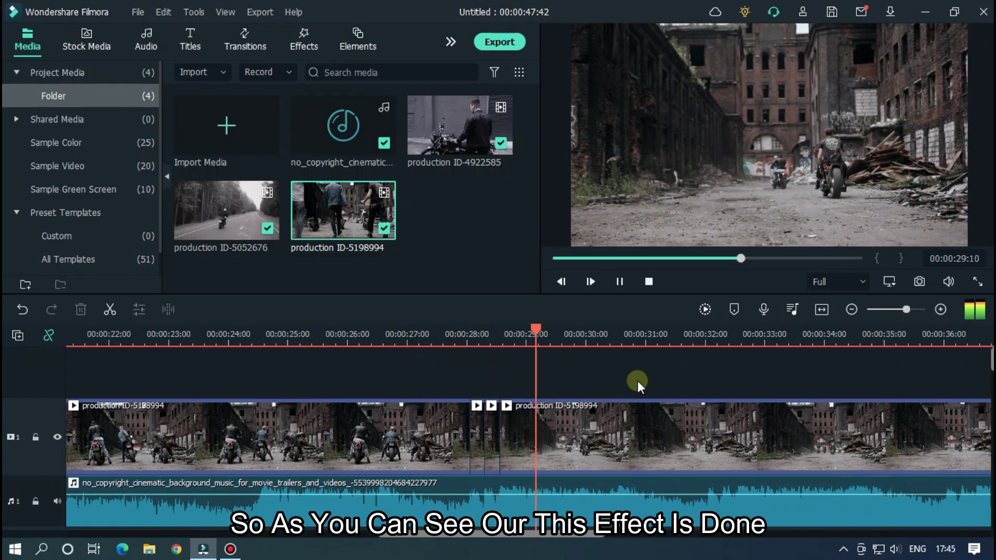
click(397, 335)
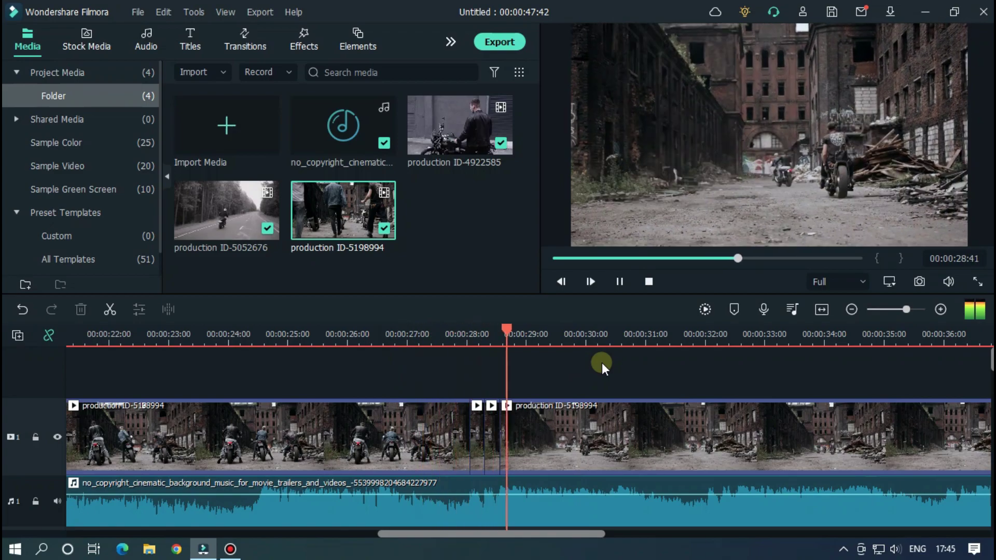
key(space)
scroll(607, 338, down, 3)
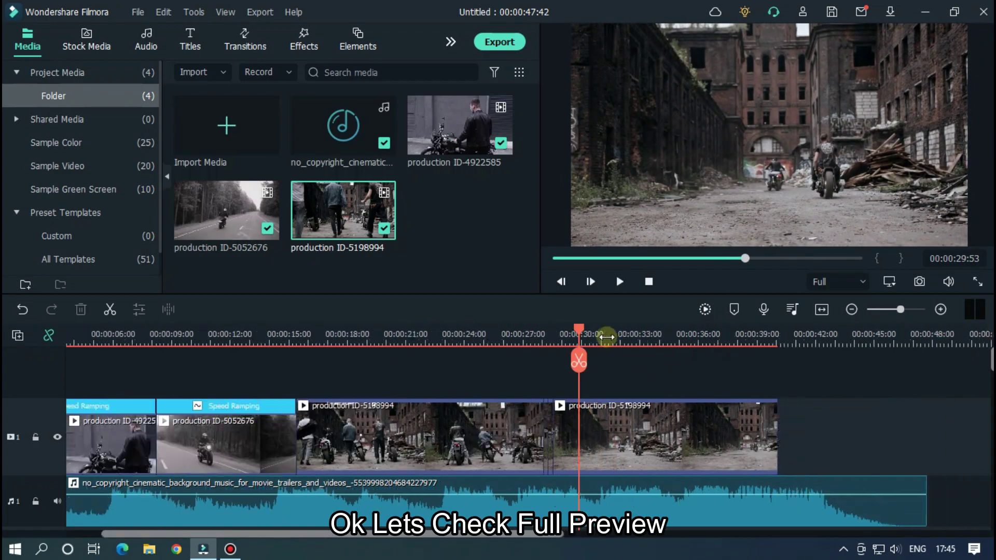
scroll(607, 337, down, 3)
key(Home)
key(space)
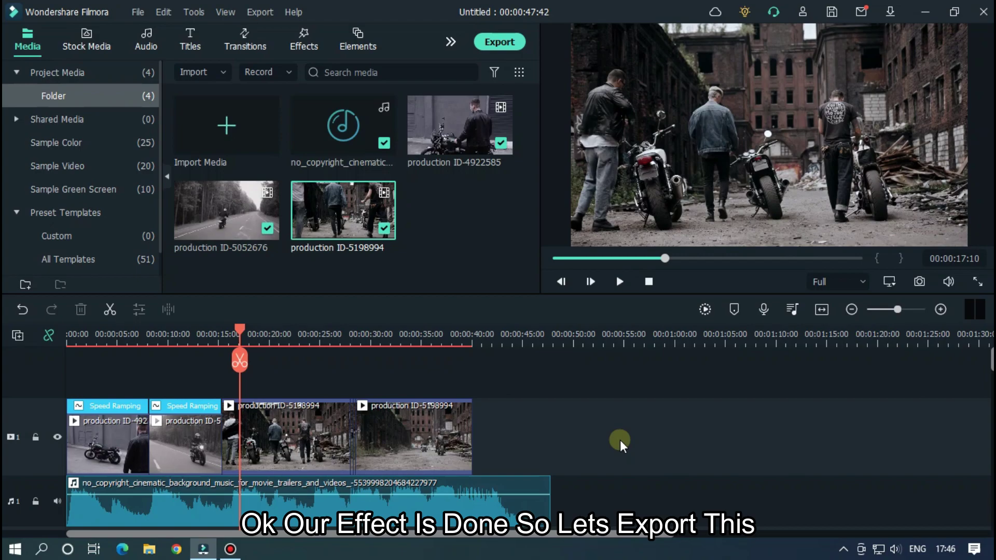
Step: Open the MP4 export settings at 1920x1080 and name the file 'Speed ramping'
click(497, 51)
text(Speed)
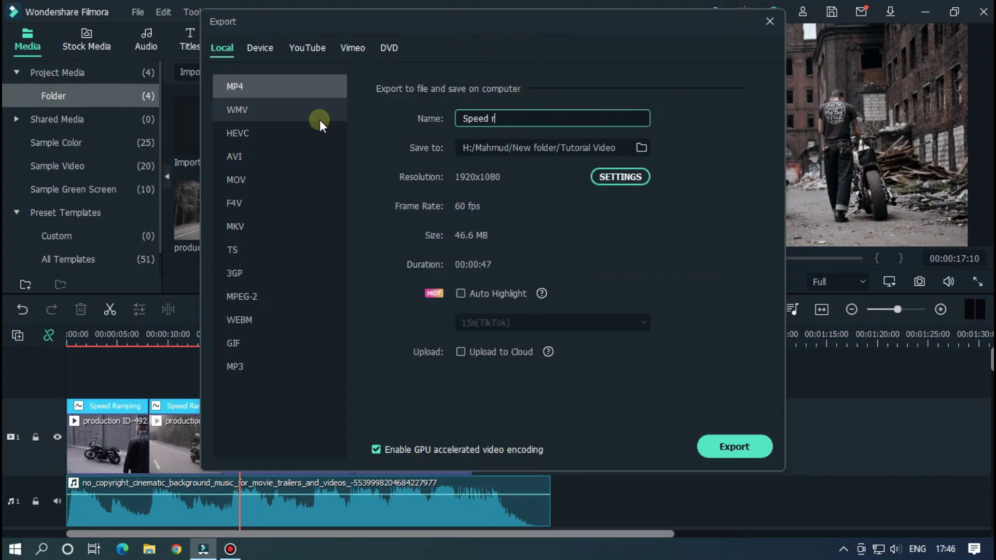